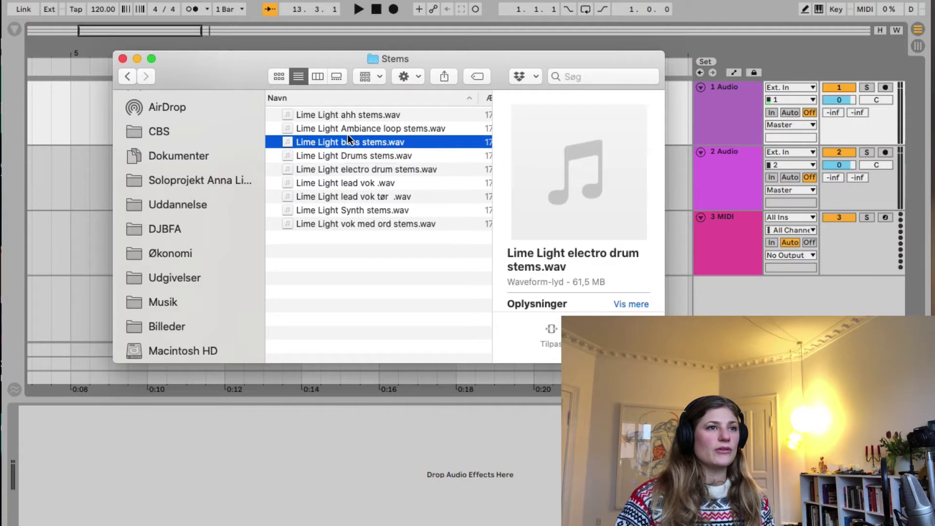
- Preview Lime Light electro drum stems.wav from the Stems folder, skipping to a later point, and close the preview
left_click(413, 132)
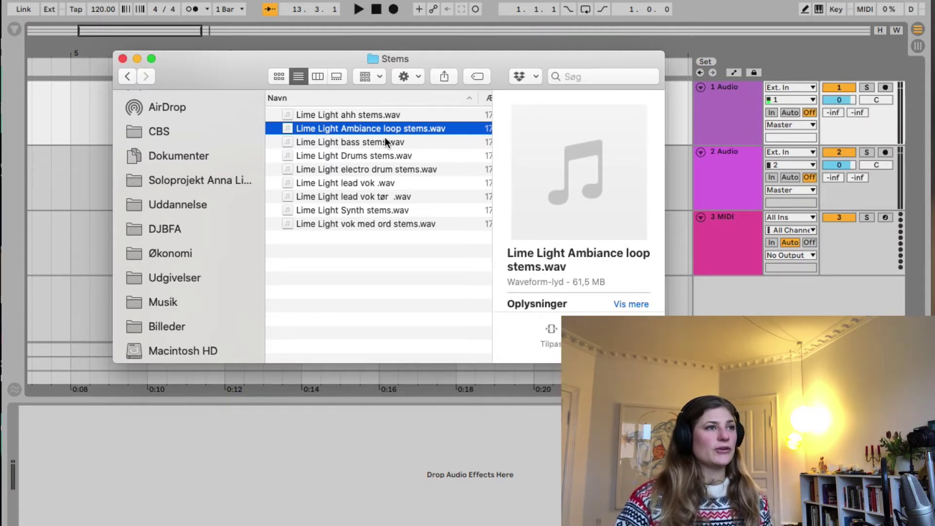
left_click(392, 155)
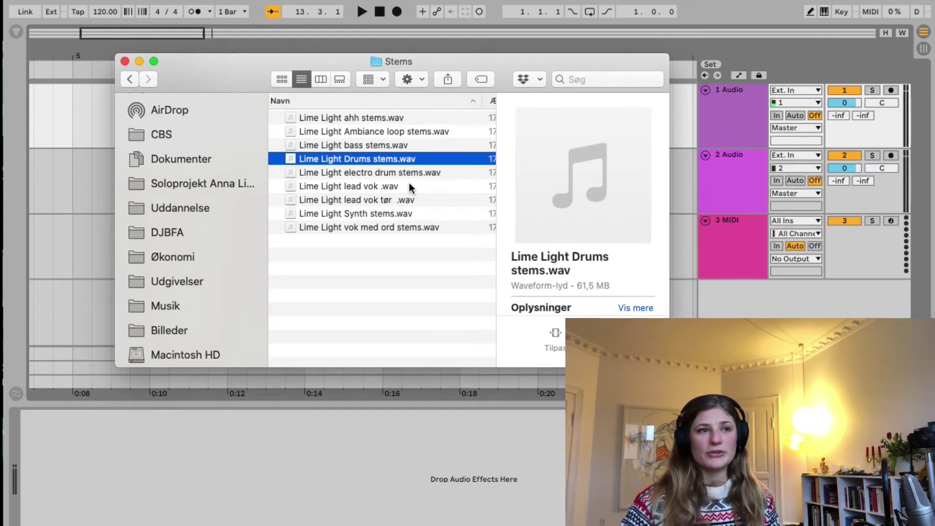
left_click(384, 174)
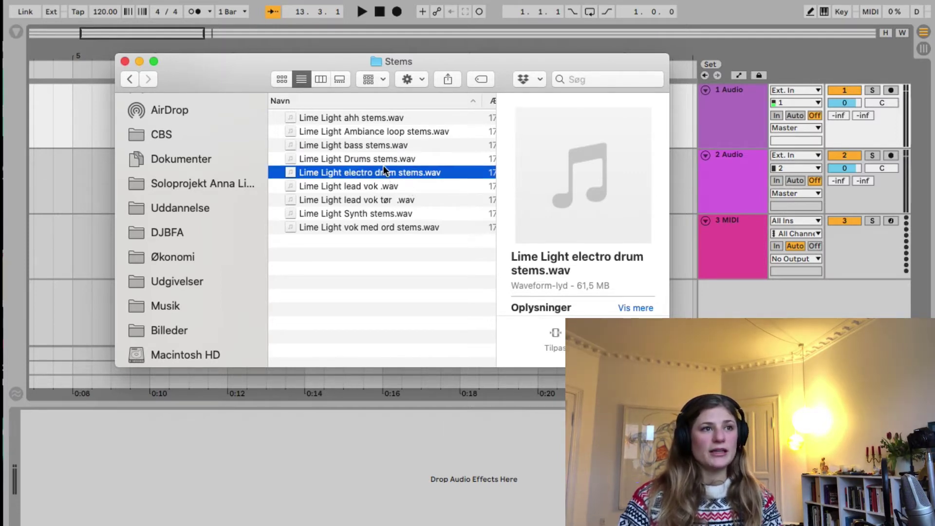
key("super+Tab")
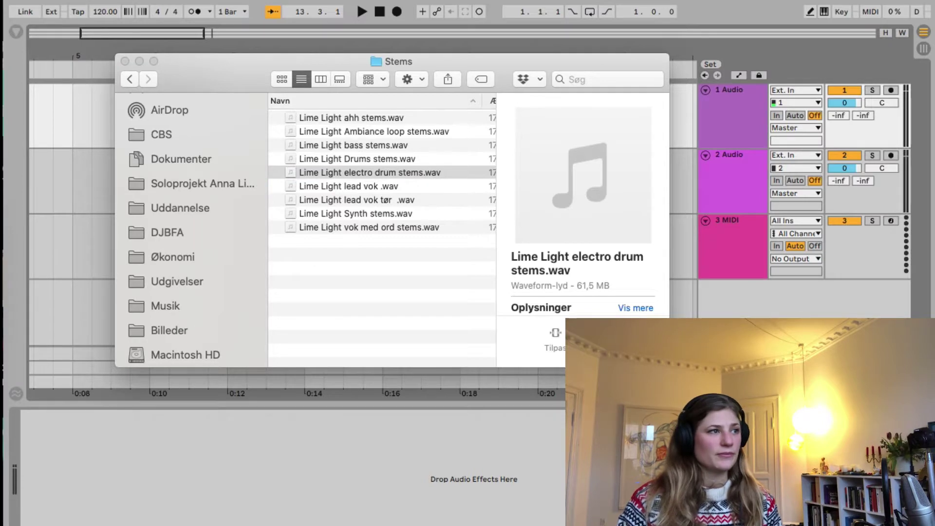
key("space")
left_click_drag(229, 235, 545, 171)
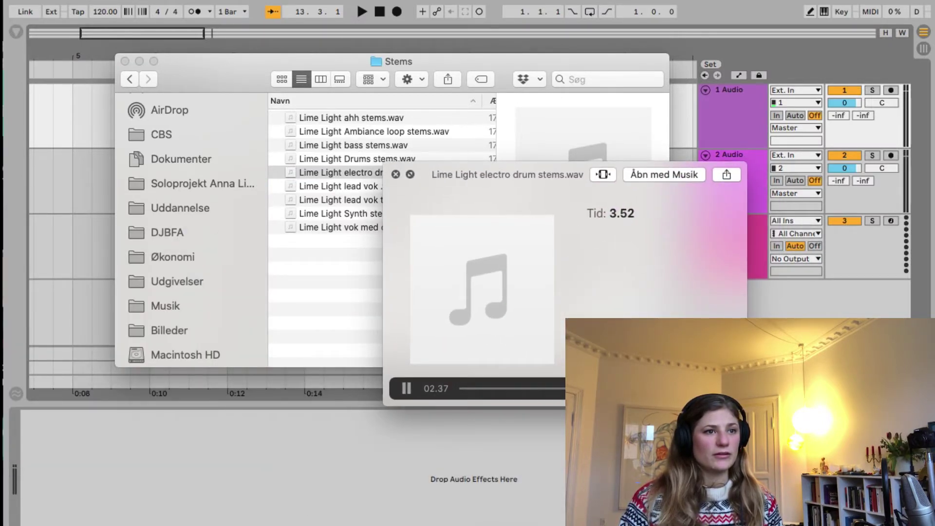
left_click(396, 174)
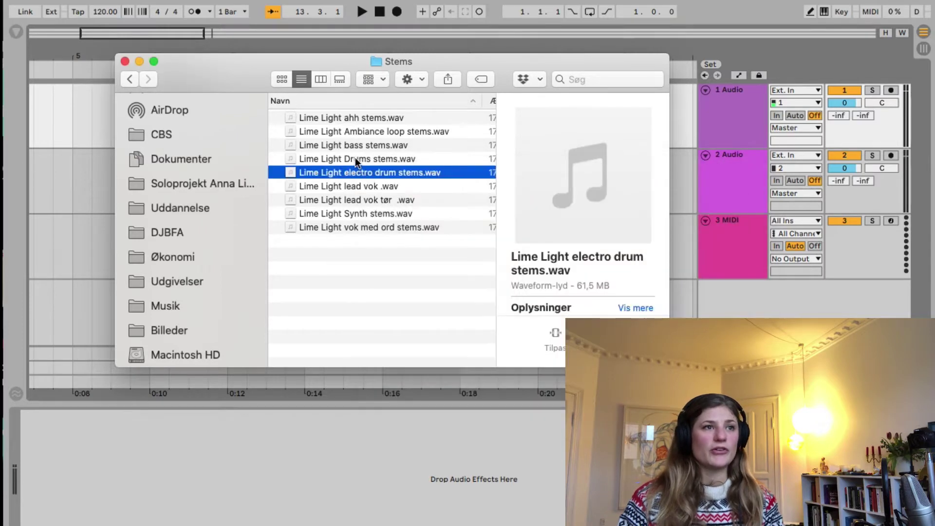
- Preview Lime Light Drums stems.wav and skip past its silent opening to a section with drums
left_click(351, 158)
key("space")
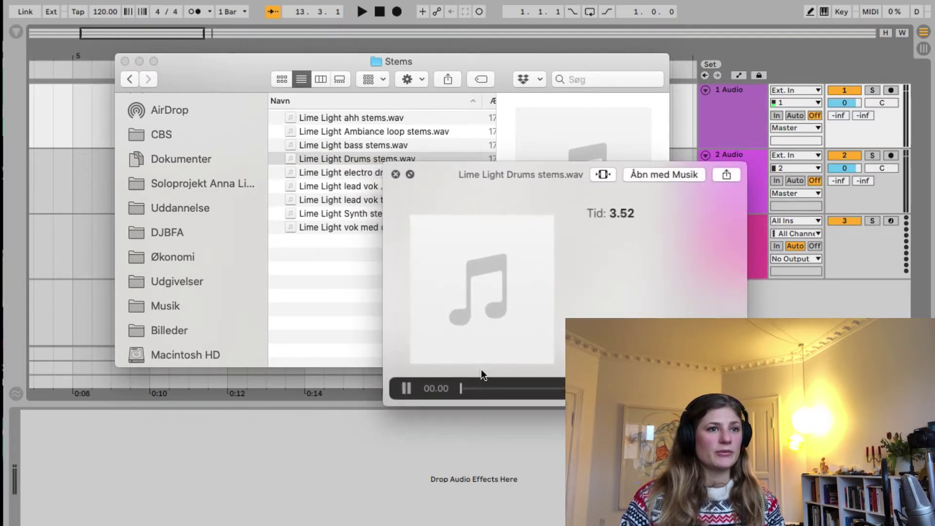
left_click(522, 388)
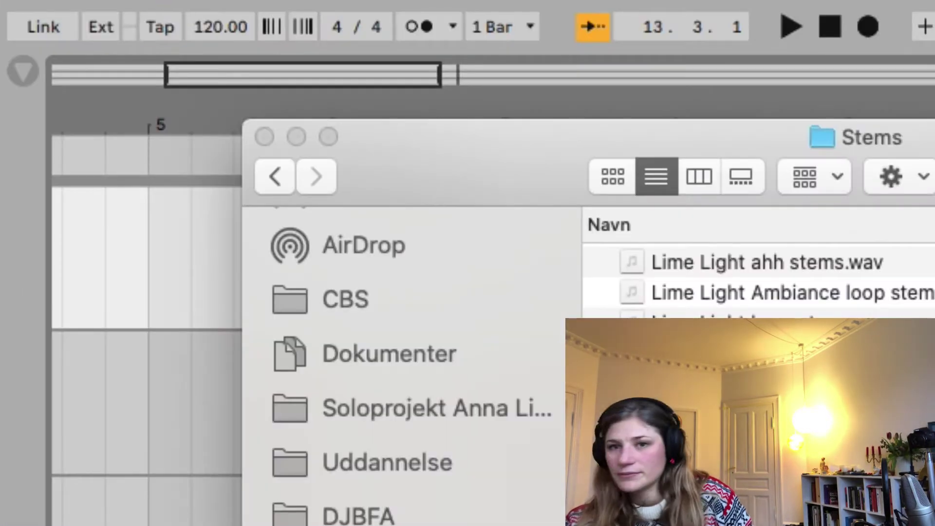
- Tap along with the Drums stem to work out the song's tempo
key("t")
key("t")
key("t")
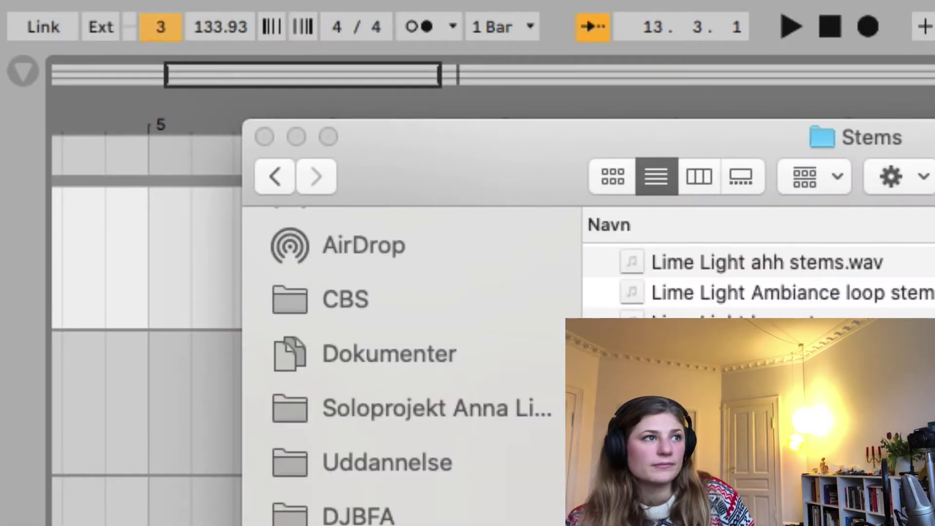
key("t")
key("t")
key("t")
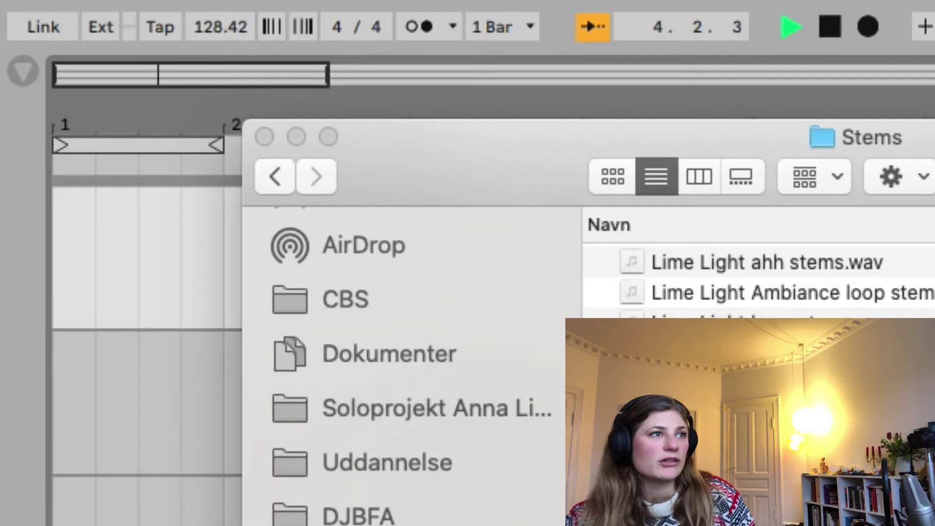
key("t")
key("t")
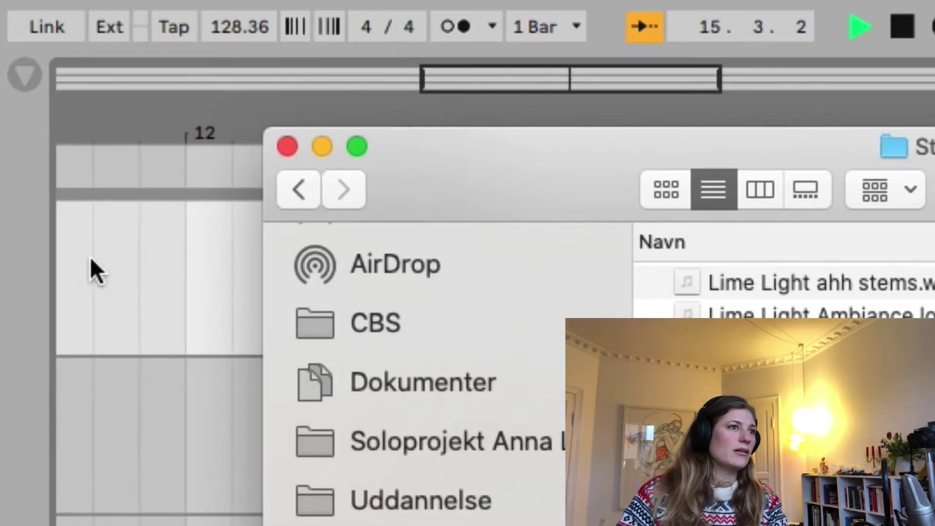
- Set the project tempo to exactly 128 BPM and stop playback
left_click(230, 41)
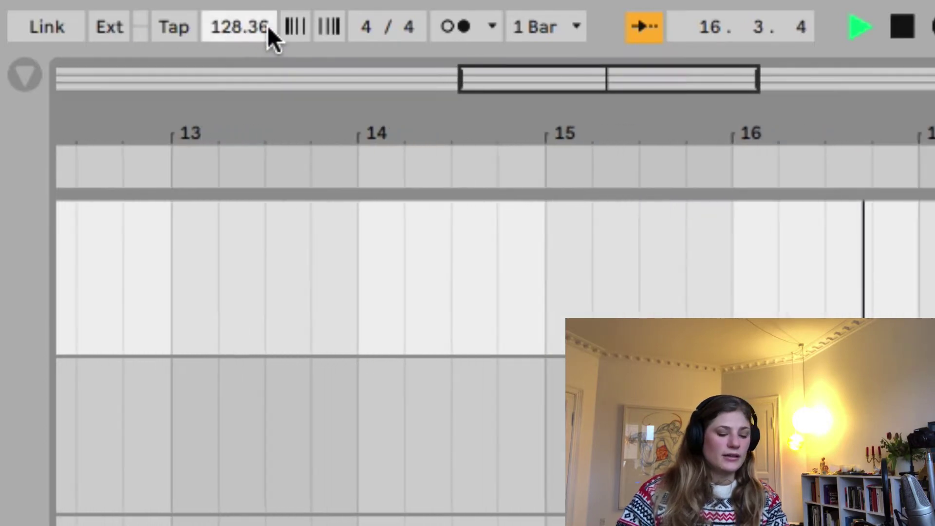
type("128")
key("Return")
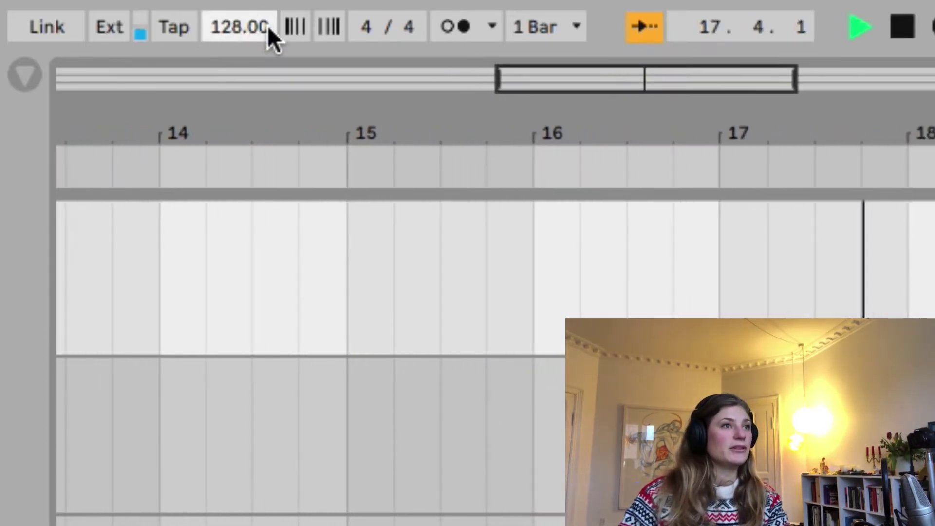
left_click(718, 433)
key("space")
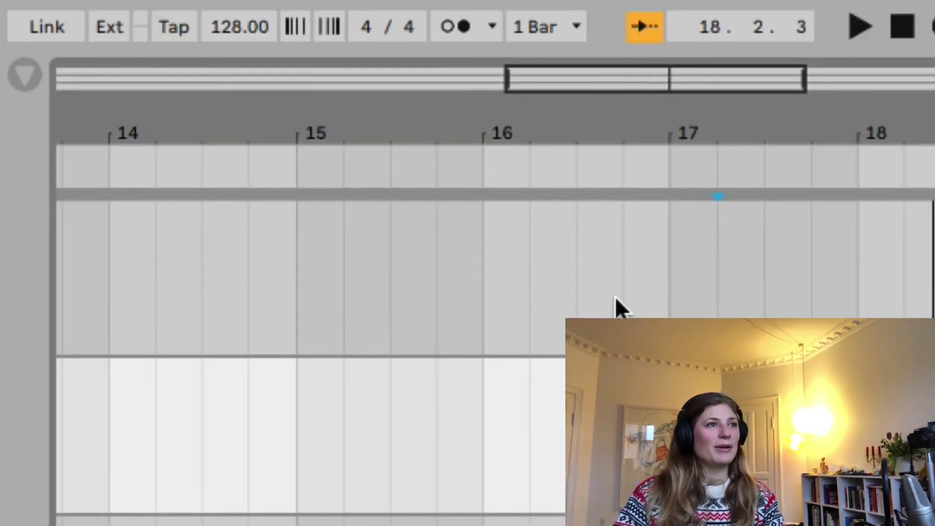
- Turn on the metronome and start playback from bar 3 of the empty arrangement
scroll(701, 360, "left", 15)
left_click(480, 306)
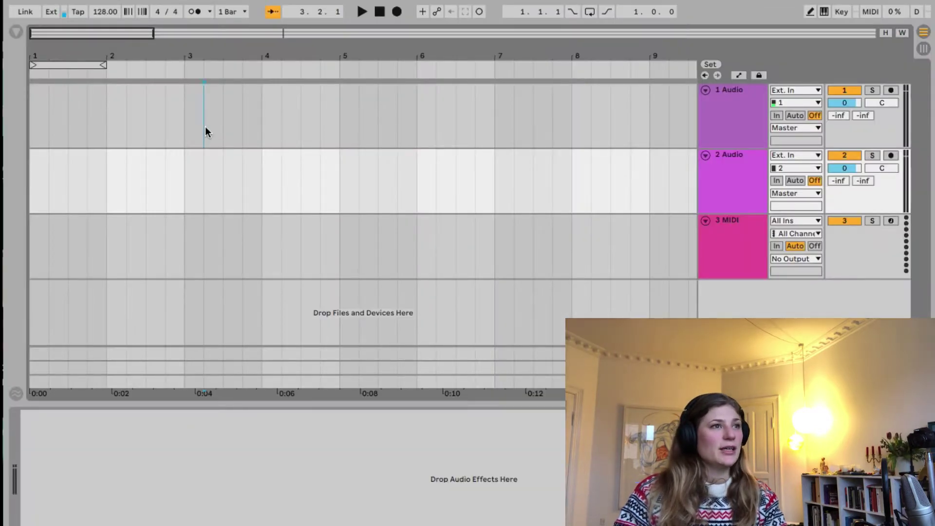
left_click(195, 12)
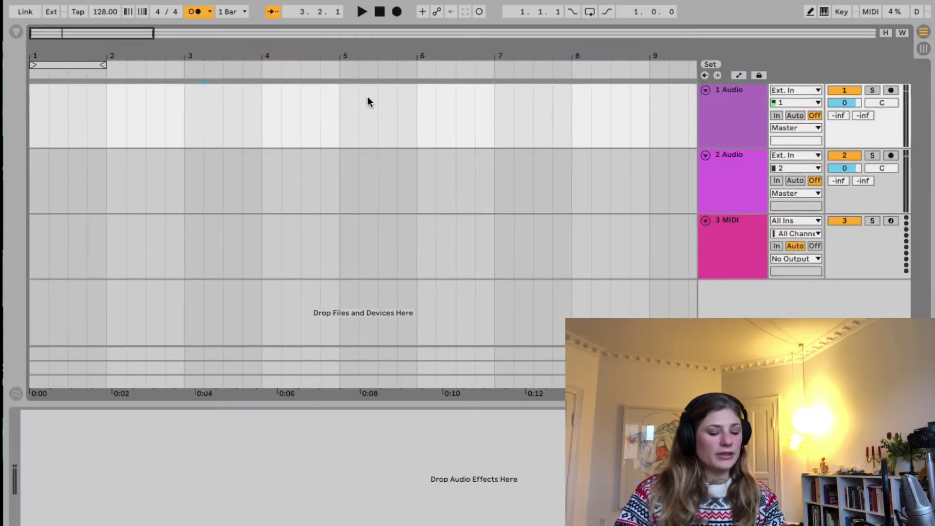
key("space")
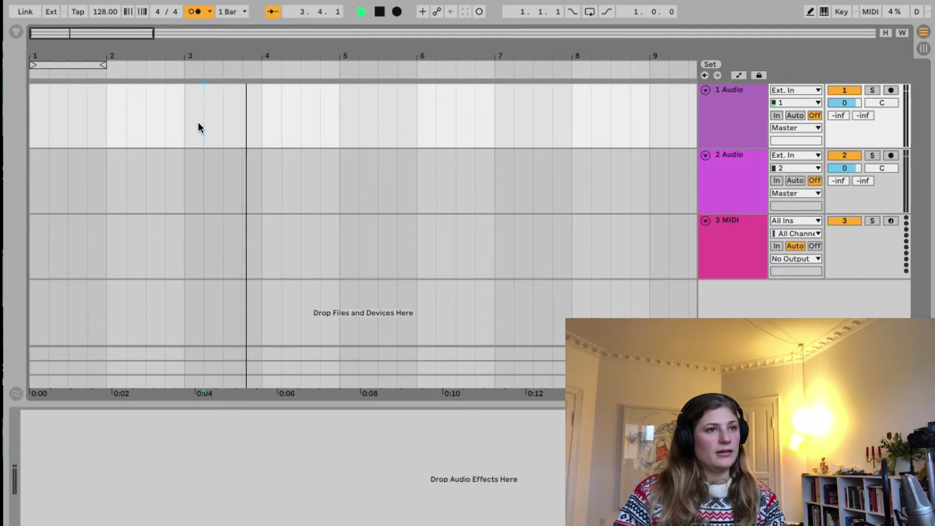
- Preview the Drums stem against the running metronome to check the tempo, and stop both
key("super+Tab")
key("space")
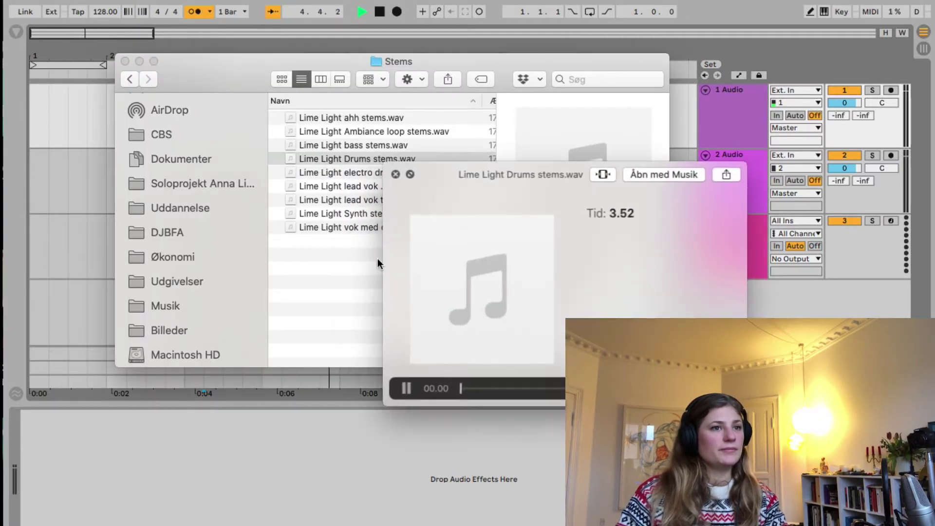
left_click(490, 388)
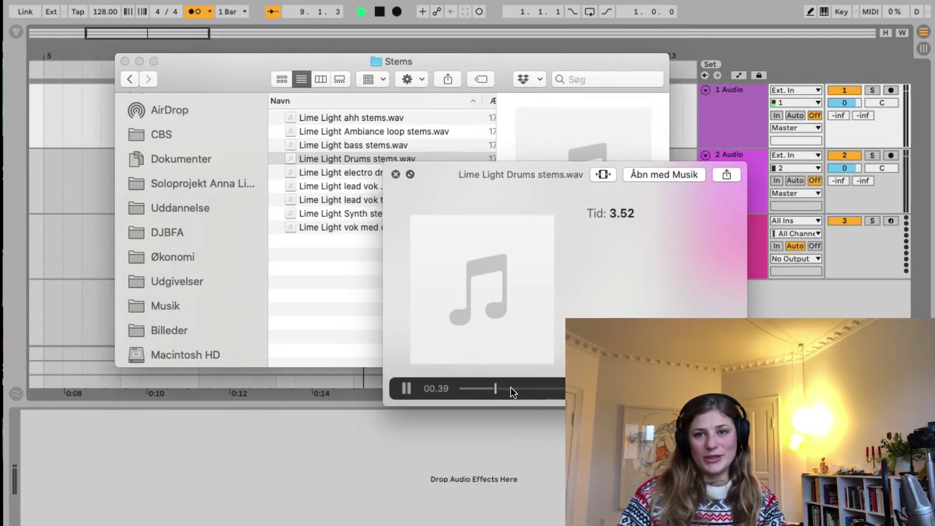
left_click(407, 388)
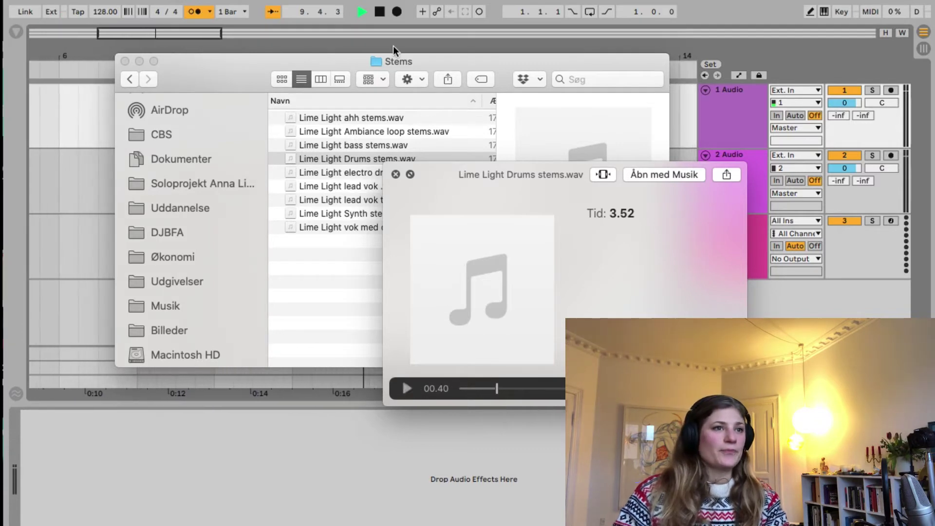
left_click(396, 174)
left_click(329, 171)
left_click(42, 91)
key("space")
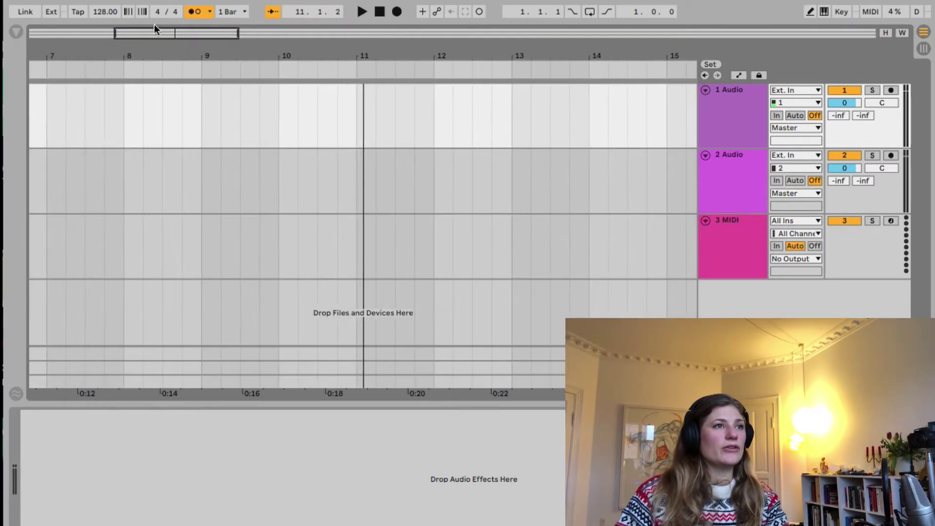
- Import all nine Lime Light stem files into the arrangement at bar 4, each on its own track
key("super+Tab")
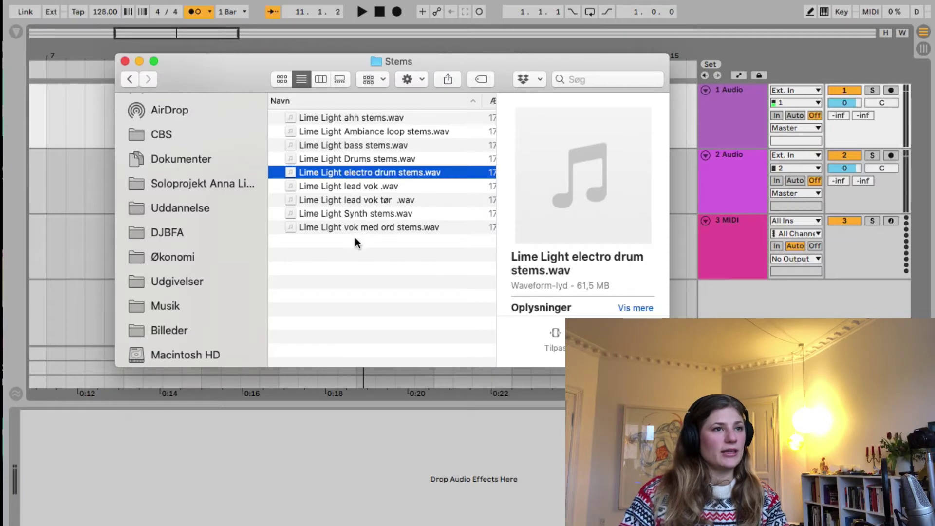
left_click_drag(366, 244, 281, 123)
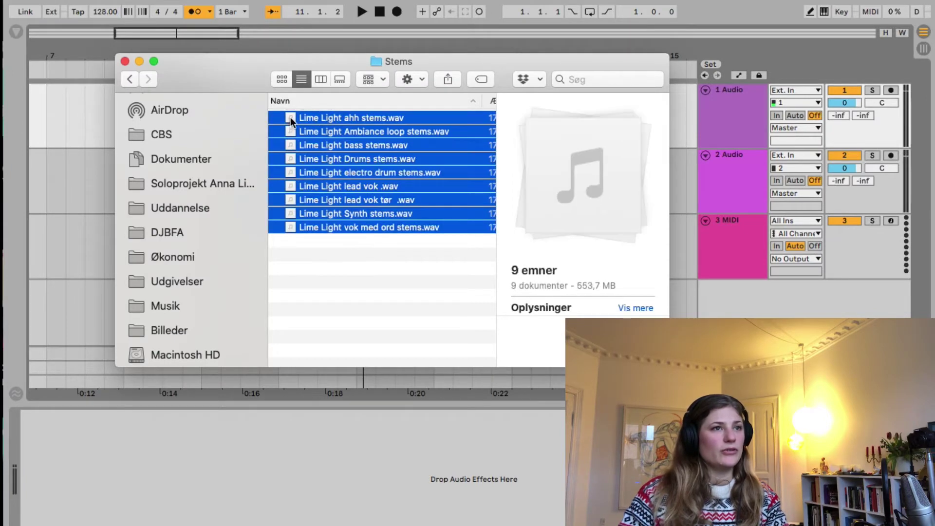
left_click_drag(237, 83, 582, 13)
left_click_drag(634, 45, 78, 116)
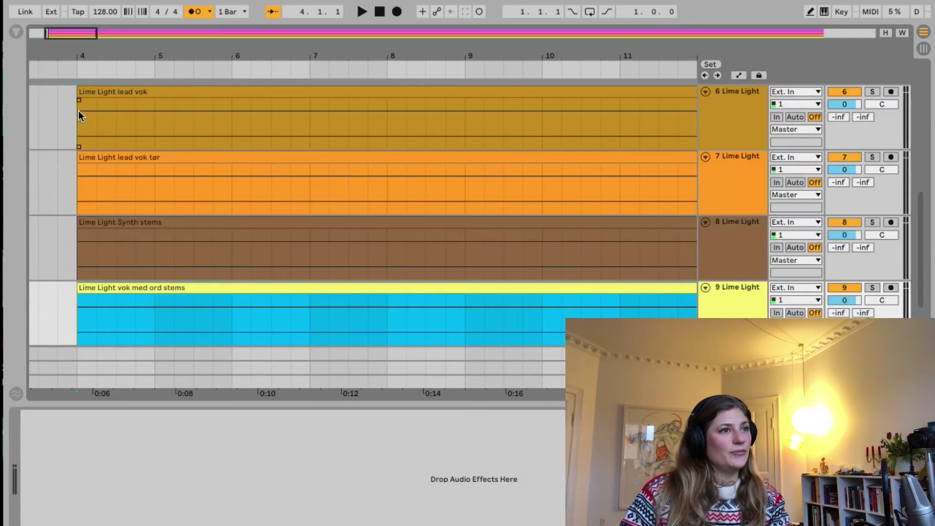
- Select all the imported stem clips and move them together so they start at bar 1
left_click(116, 97)
double_click(196, 58)
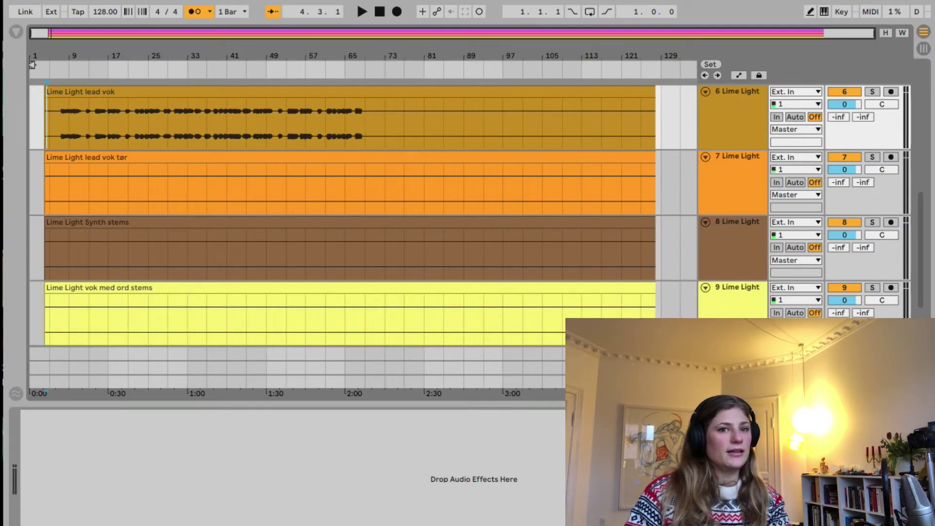
scroll(129, 195, "up", 5)
scroll(64, 92, "up", 5)
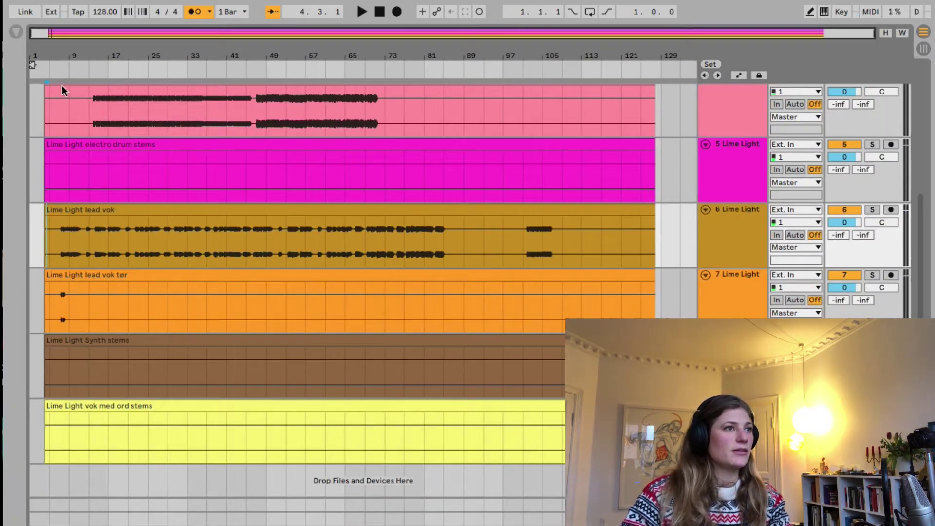
left_click(66, 86)
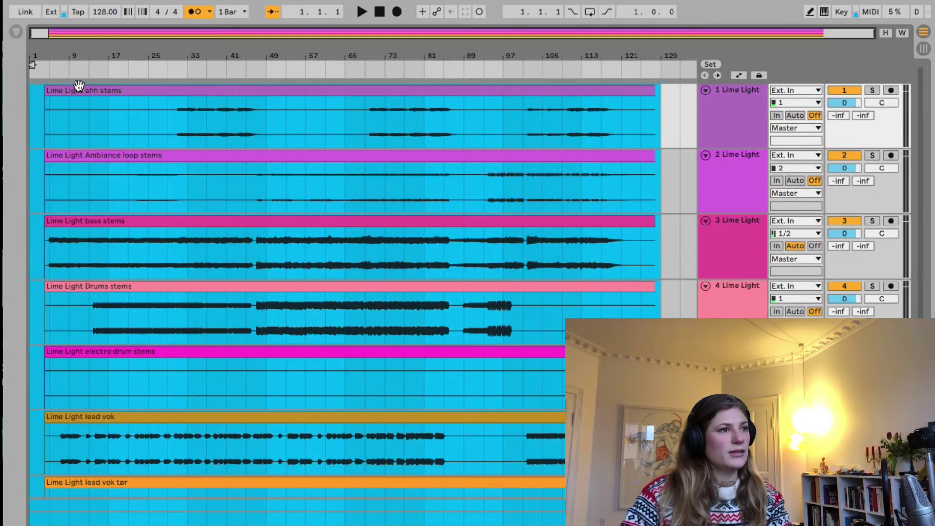
scroll(190, 302, "down", 5)
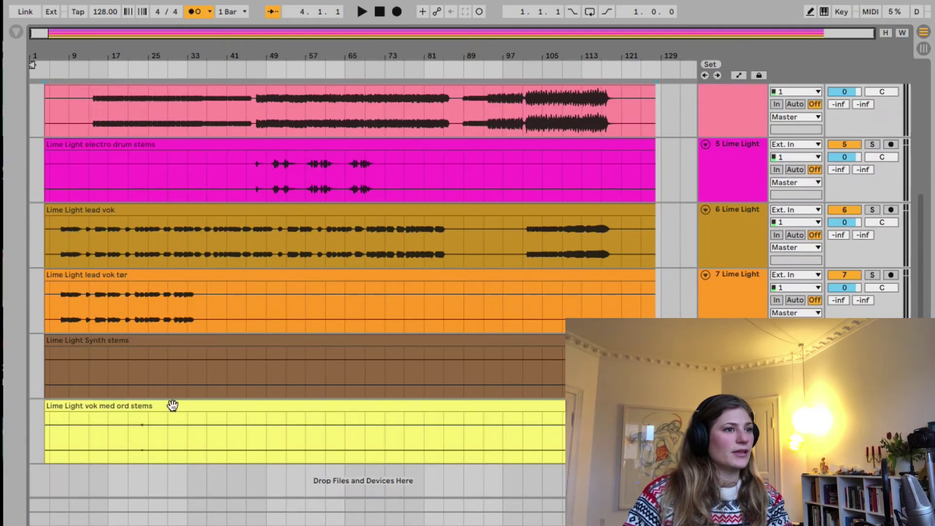
key("ctrl+a")
left_click_drag(156, 403, 129, 362)
scroll(149, 211, "up", 5)
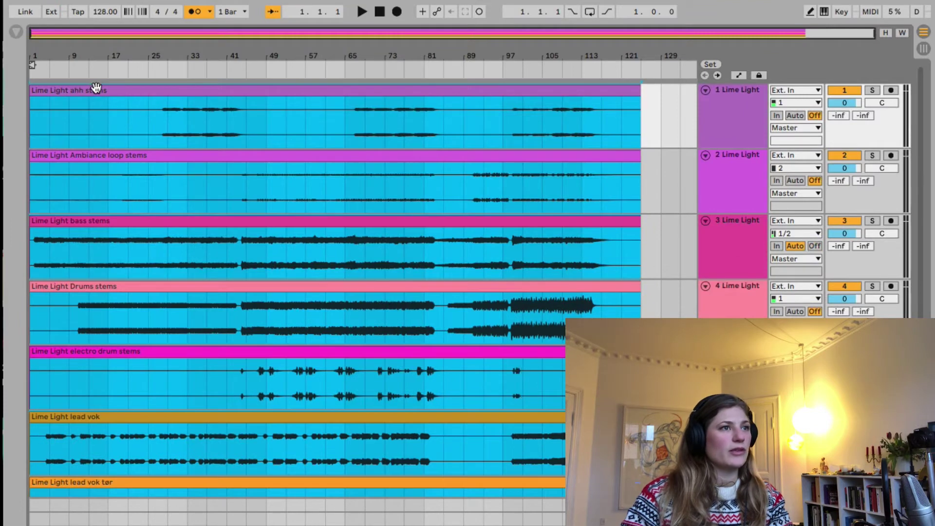
- Open the clip settings of Lime Light ahh stems and make sure Warp is switched off
double_click(91, 87)
left_click(171, 335)
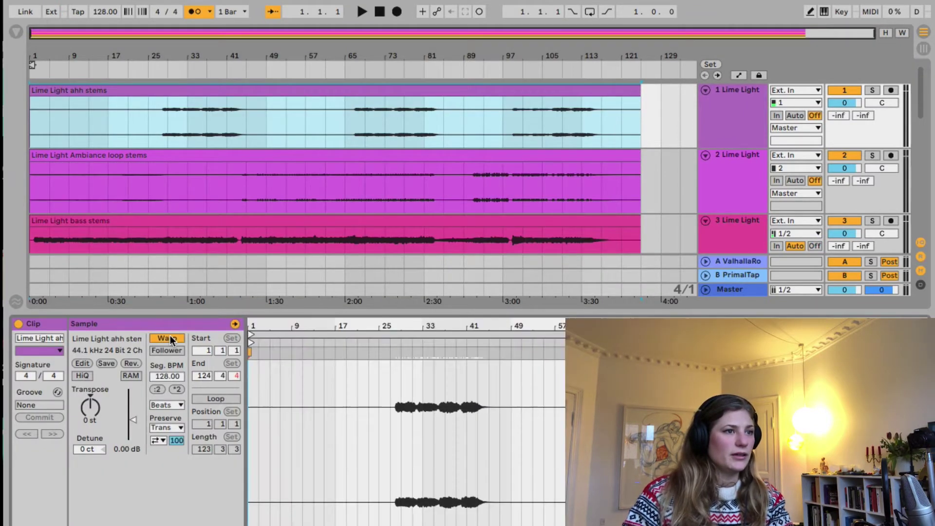
left_click(167, 336)
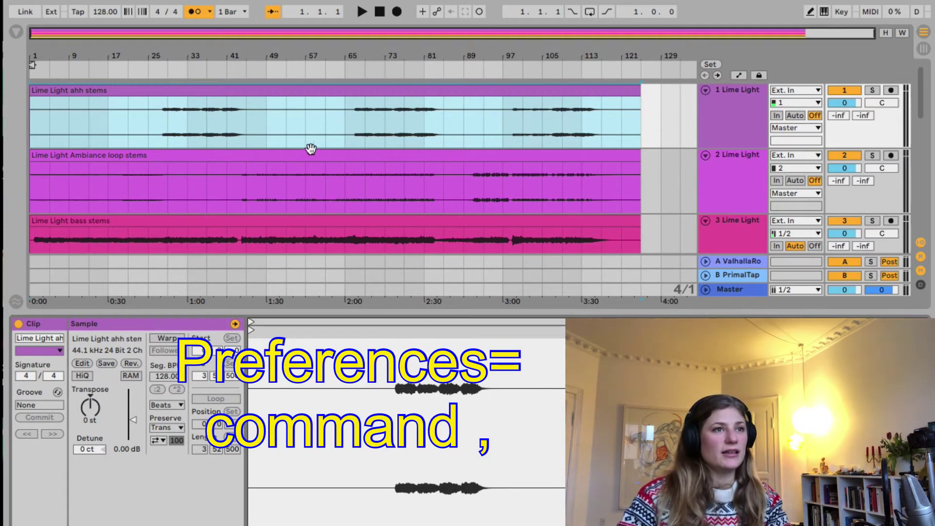
- Check the Auto-Warp Long Samples setting in the preferences and close them
key("super+comma")
left_click(315, 123)
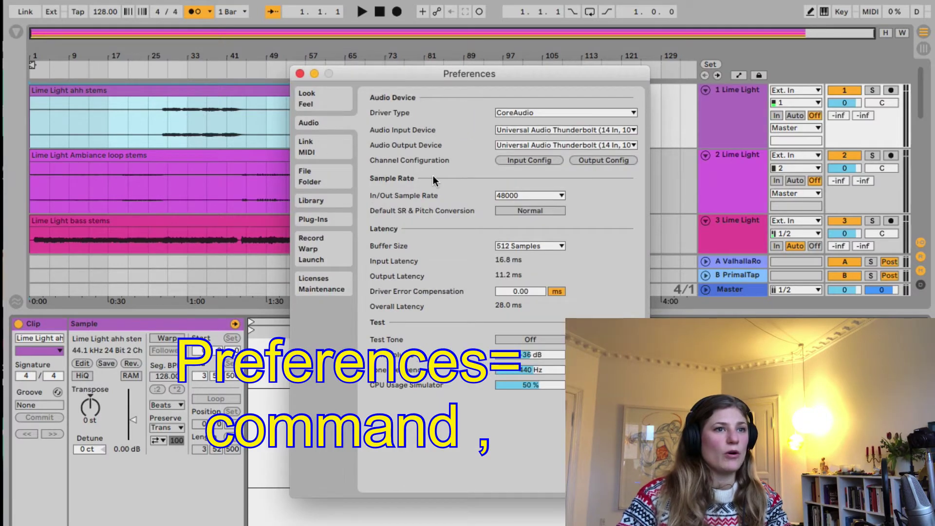
left_click(310, 249)
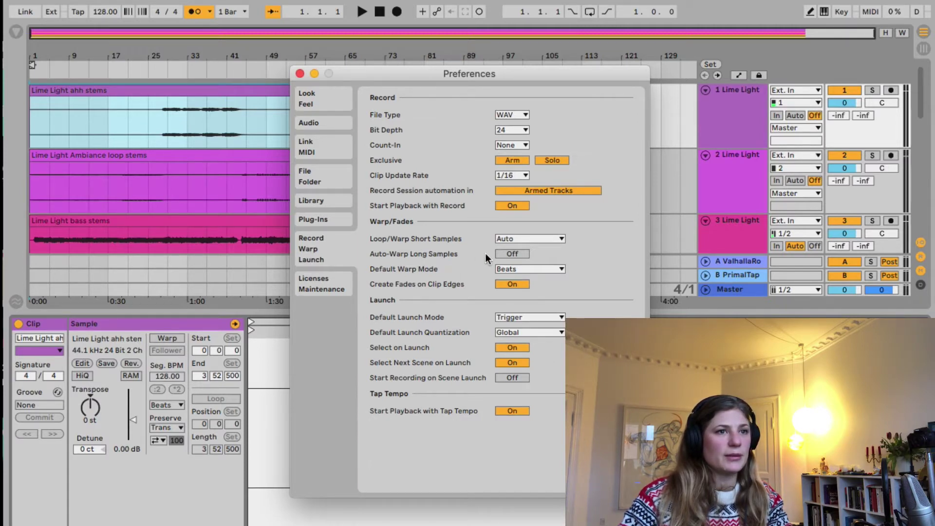
left_click(299, 74)
- Play the arrangement from where the vocals begin in the Lime Light ahh stems clip
left_click(181, 137)
left_click(177, 135)
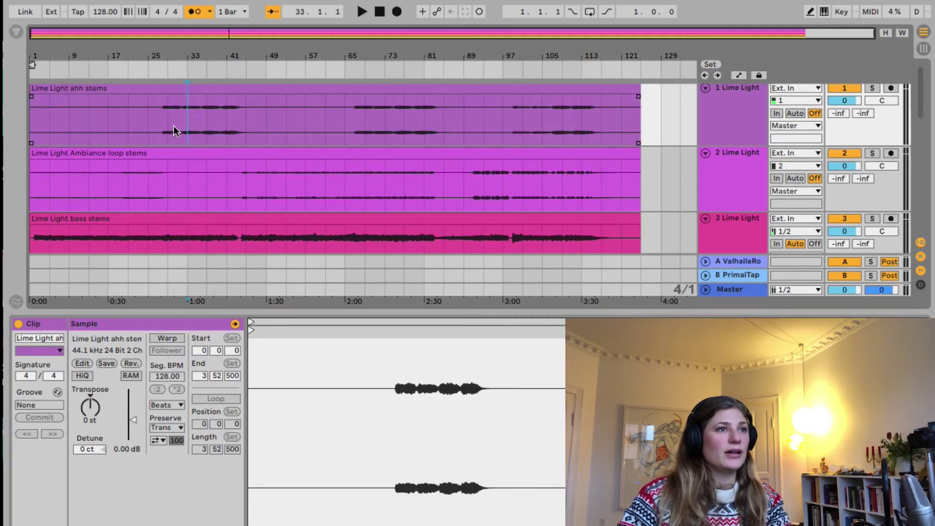
left_click(169, 131)
key("space")
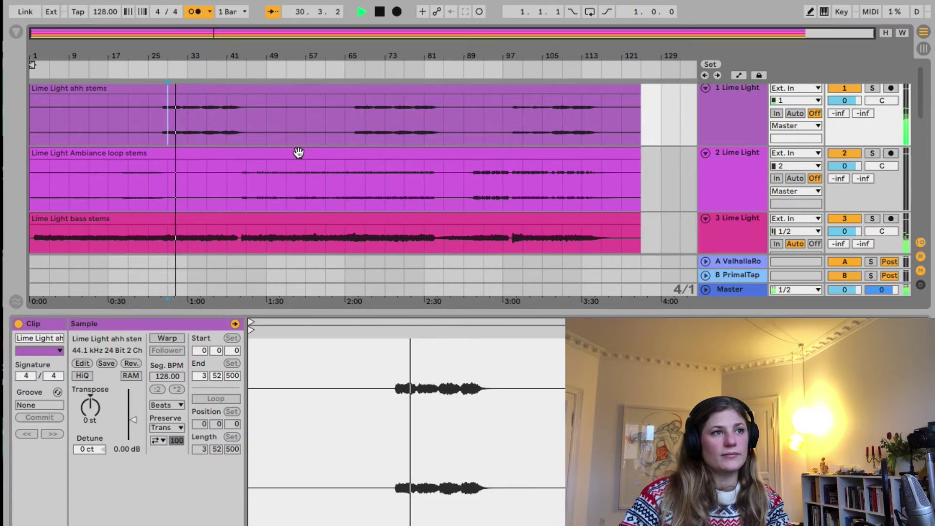
- Stop playback, hide the clip view and look over all the imported Lime Light stem tracks
key("space")
scroll(298, 153, "down", 3)
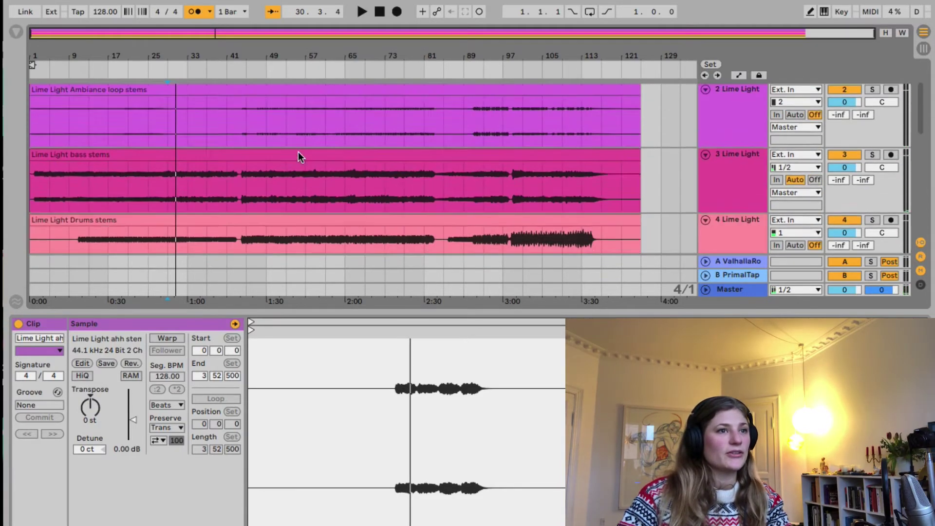
scroll(298, 156, "up", 1)
key("ctrl+alt+l")
scroll(484, 383, "down", 5)
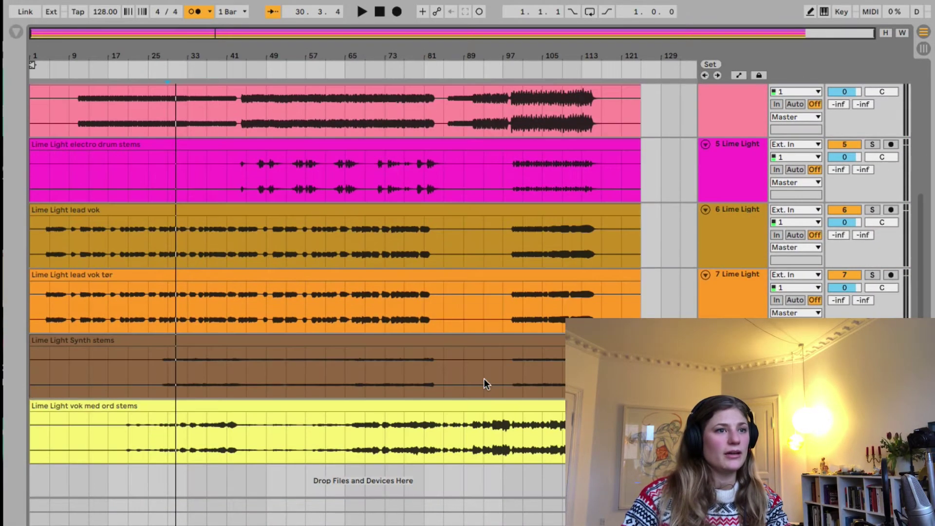
scroll(335, 272, "up", 1)
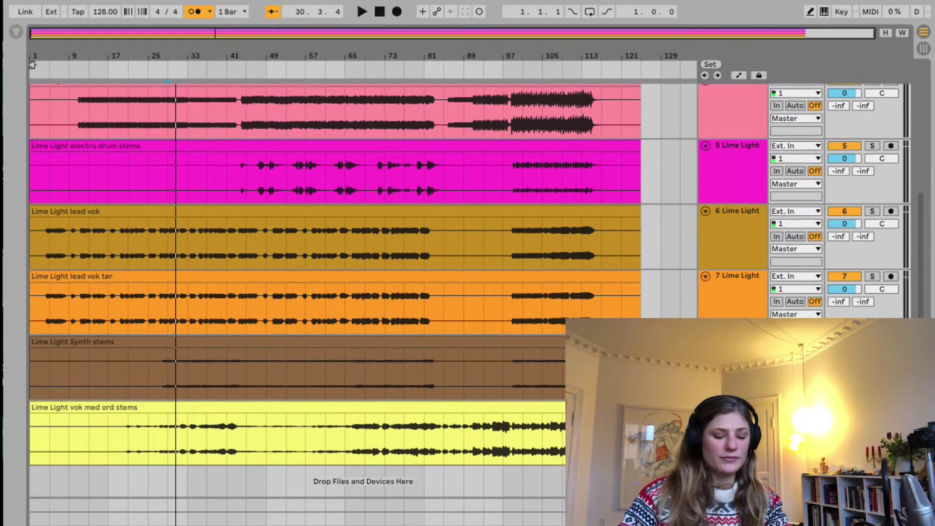
scroll(335, 273, "down", 3)
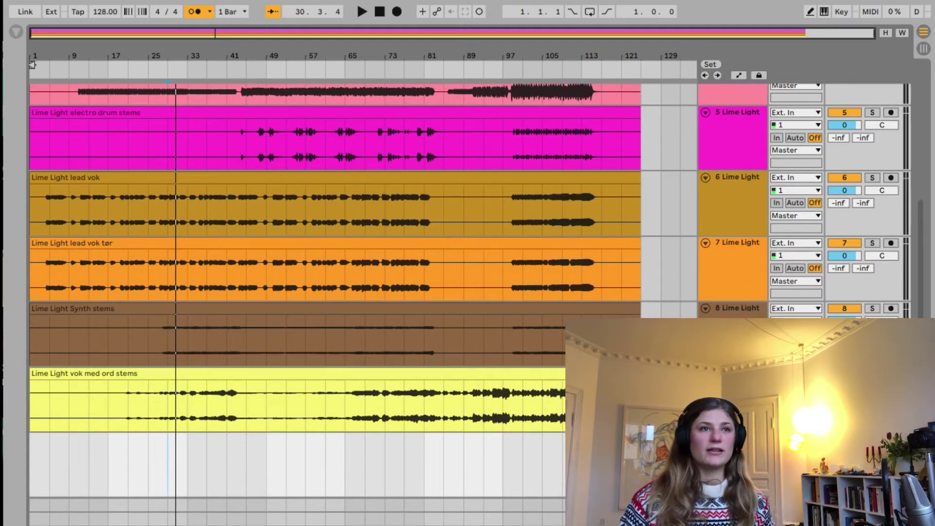
scroll(540, 371, "up", 10)
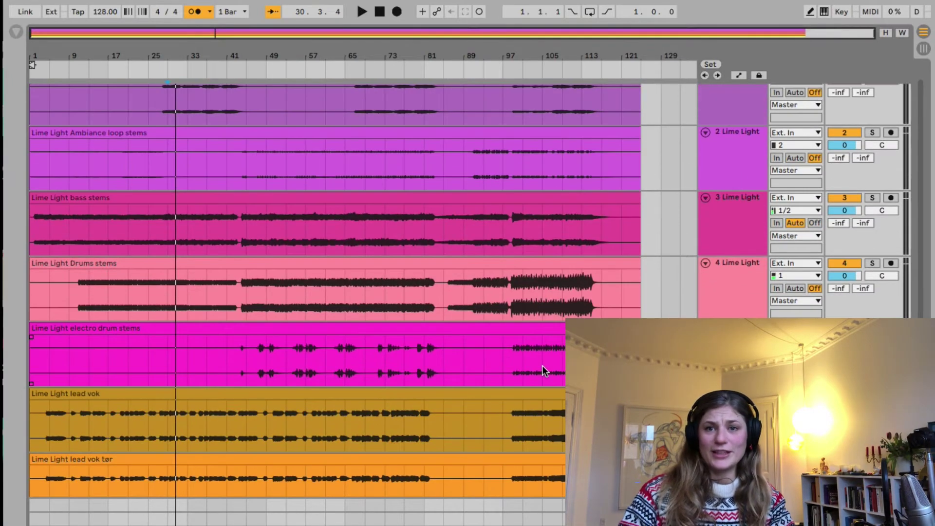
scroll(355, 346, "up", 1)
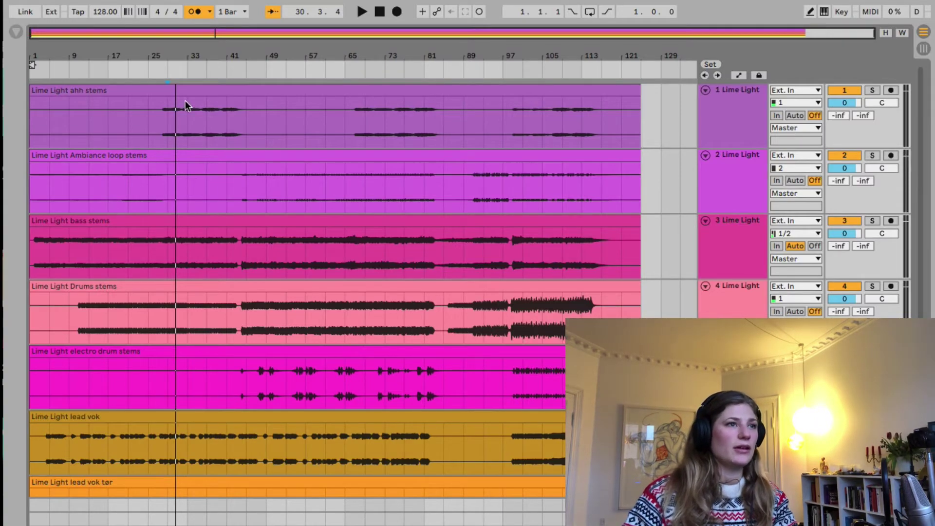
left_click(186, 115)
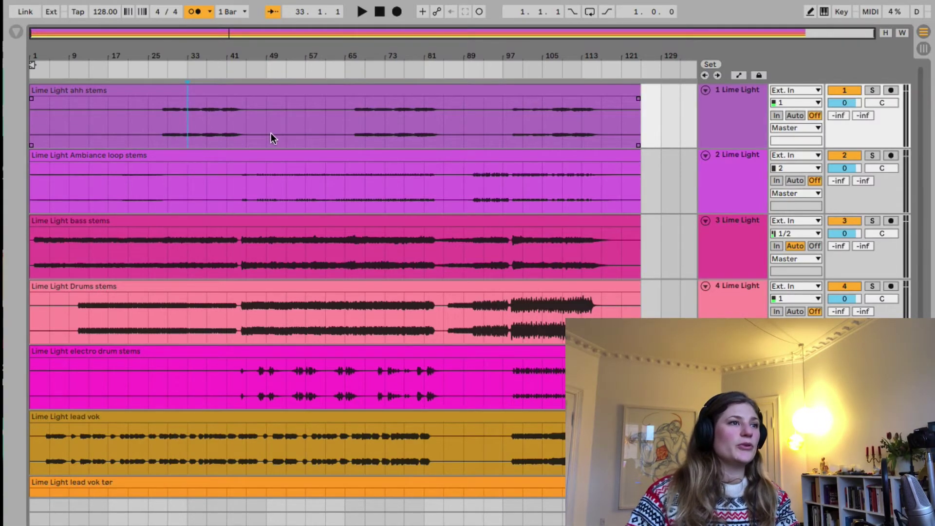
scroll(204, 188, "down", 3)
scroll(197, 188, "down", 4)
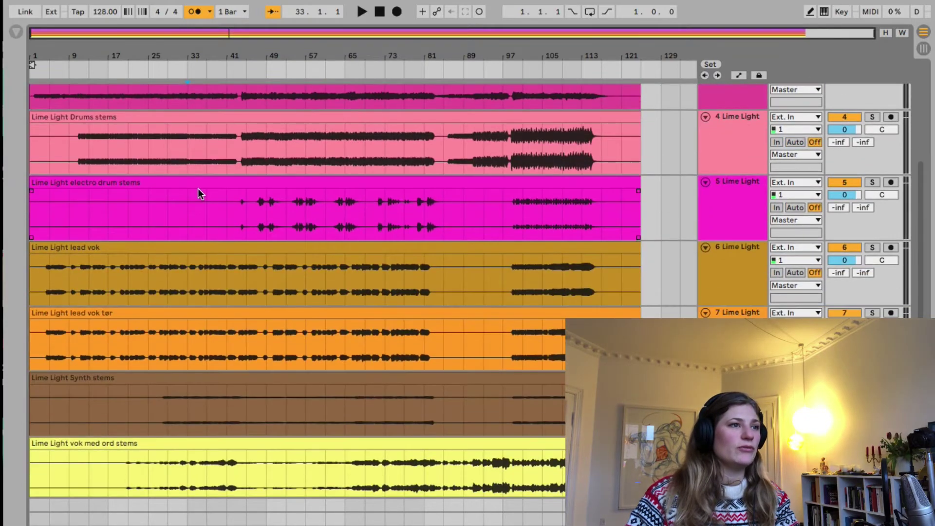
scroll(198, 188, "down", 4)
- Show the browser and search the mixing collection for "melod"
left_click(149, 187)
left_click(16, 33)
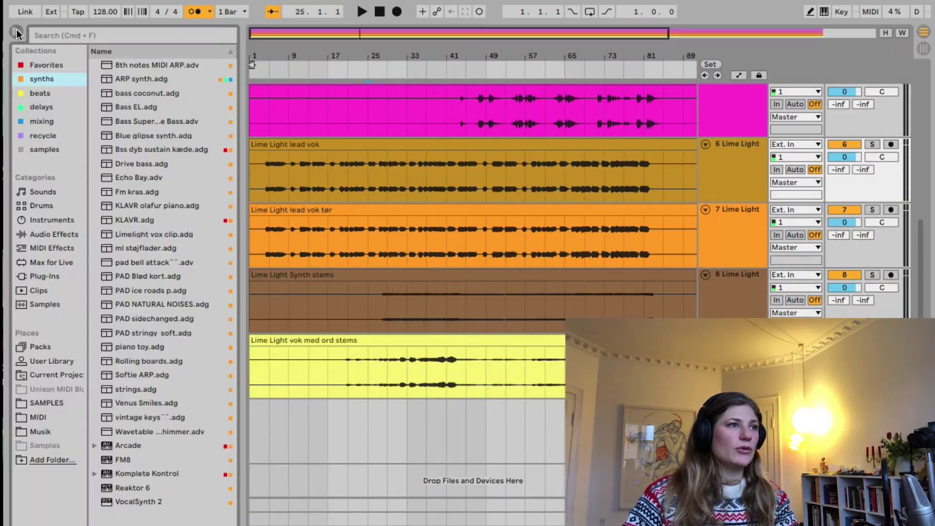
left_click(68, 35)
type("meld")
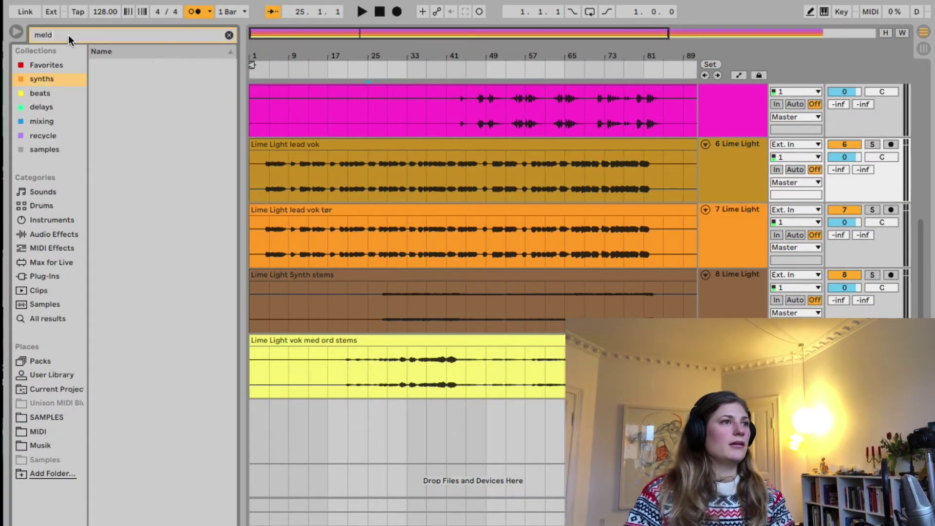
key("BackSpace")
type("od")
left_click(54, 122)
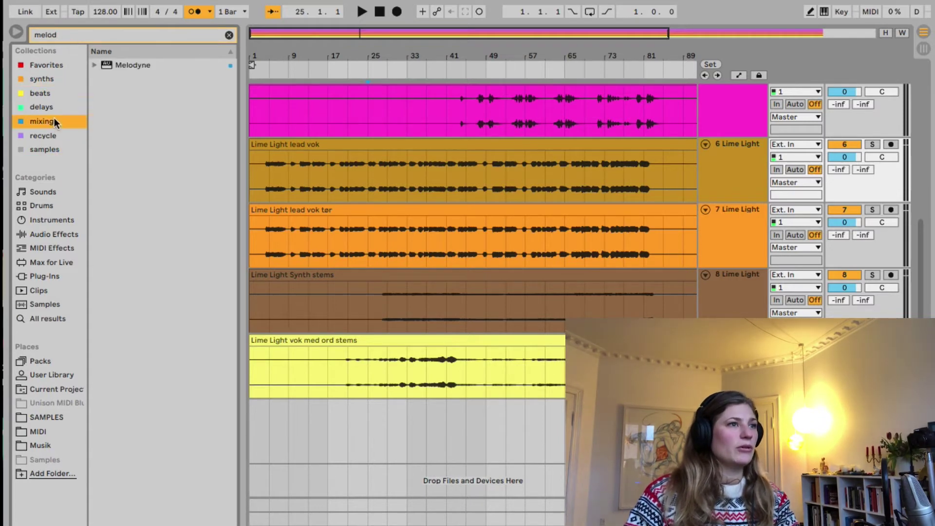
- Insert the Melodyne plug-in on the Lime Light lead vok tør track
left_click(112, 64)
left_click_drag(363, 225, 363, 225)
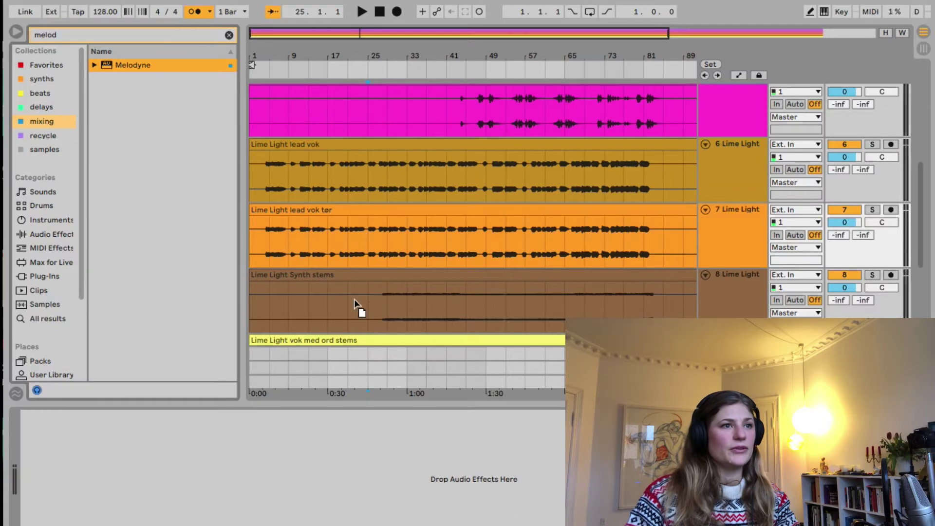
left_click_drag(355, 299, 373, 237)
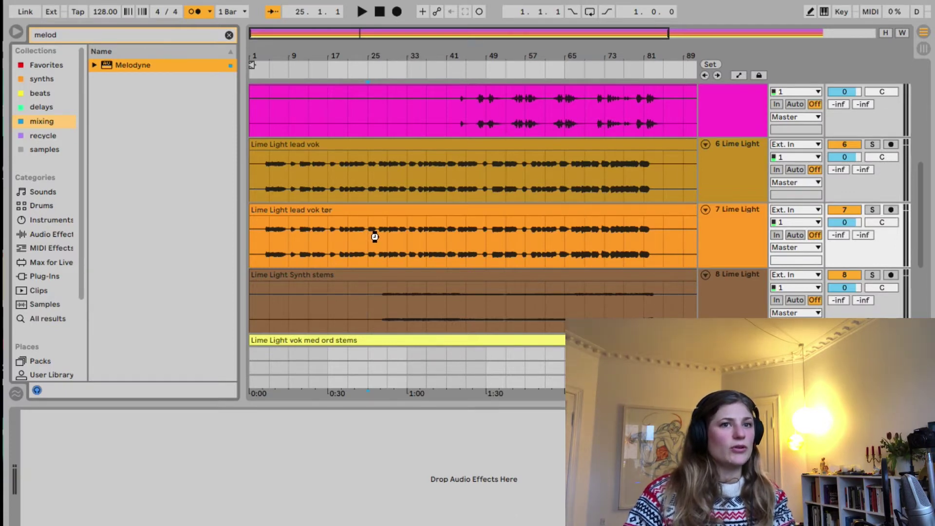
- Dismiss Melodyne's startup dialog and transfer the lead vok tør vocal into it from bar 5 to about bar 10
left_click(267, 236)
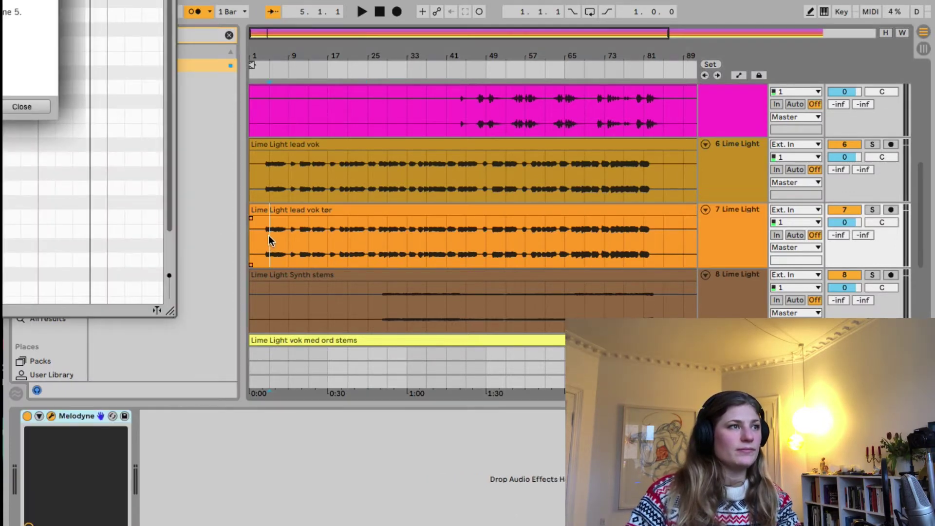
left_click(21, 107)
key("super+Tab")
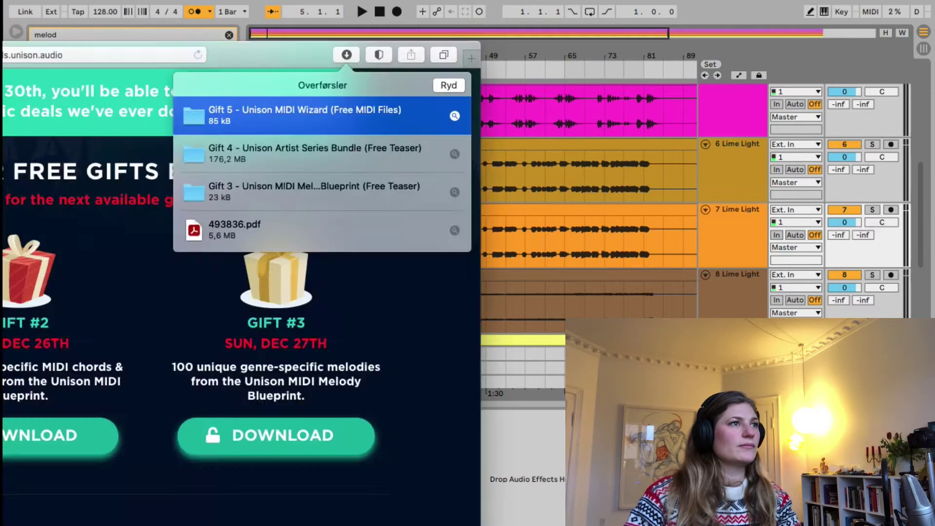
left_click(210, 35)
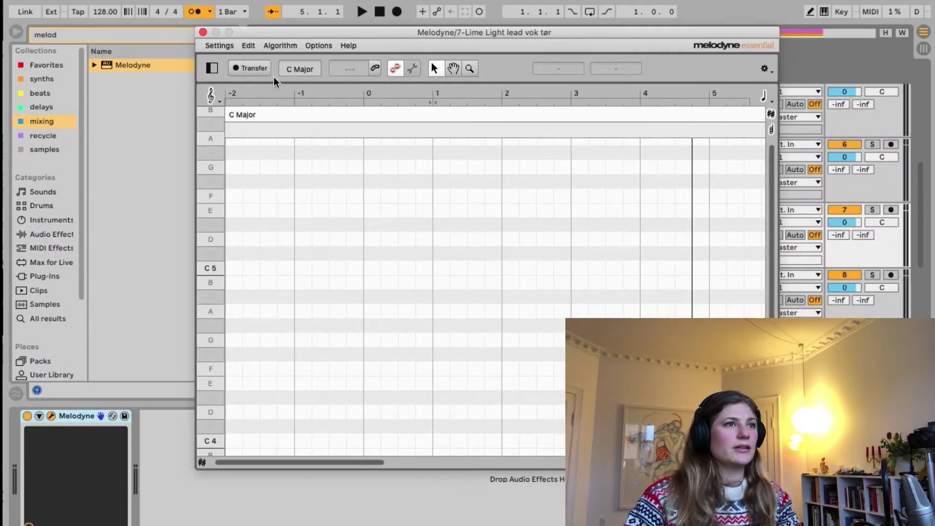
left_click(249, 68)
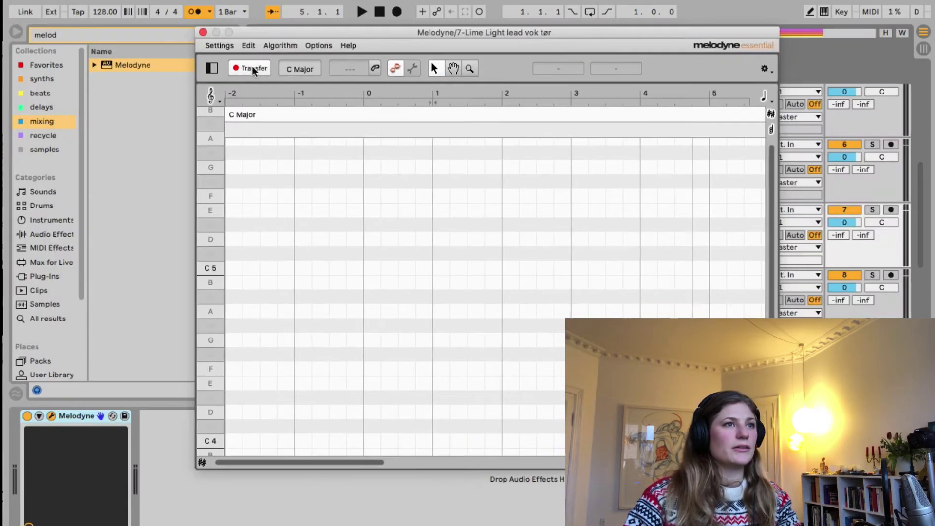
key("space")
left_click_drag(277, 37, 321, 257)
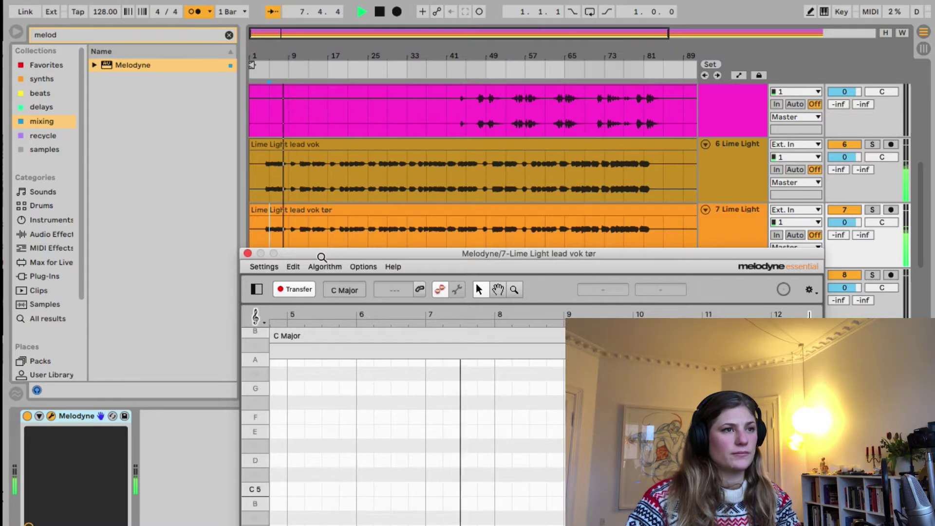
left_click_drag(322, 257, 285, 208)
key("space")
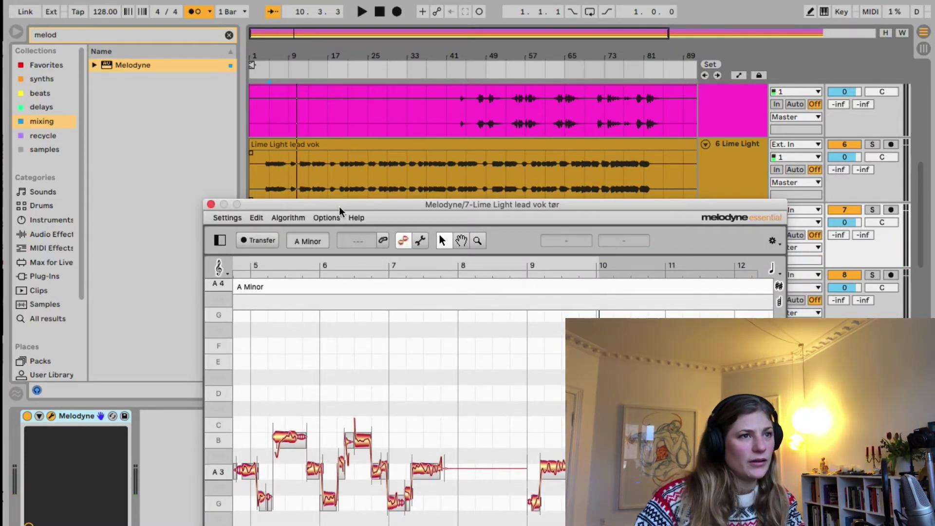
- Transfer a second passage of the lead vok tør vocal into Melodyne from bar 29 to about bar 32, and close the plug-in window
left_click_drag(338, 206, 227, 389)
left_click(382, 235)
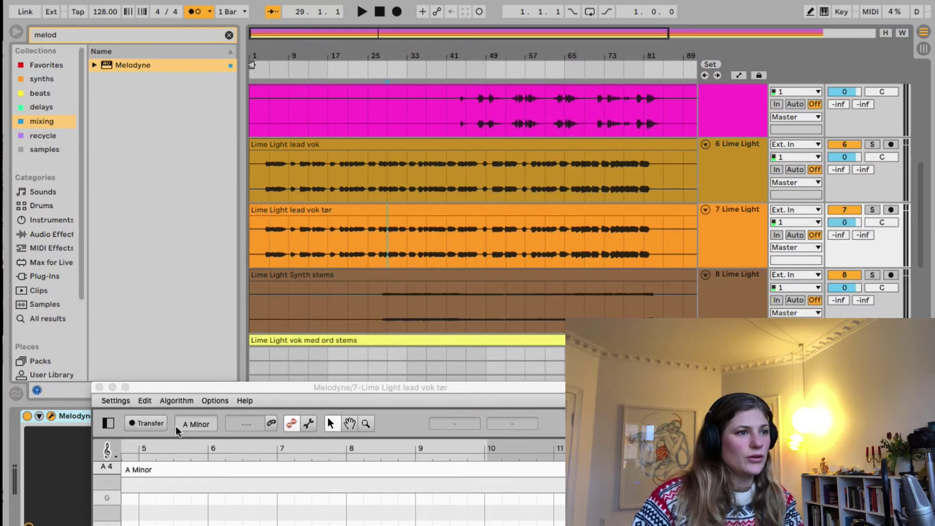
left_click(156, 423)
key("space")
left_click_drag(260, 367, 636, 128)
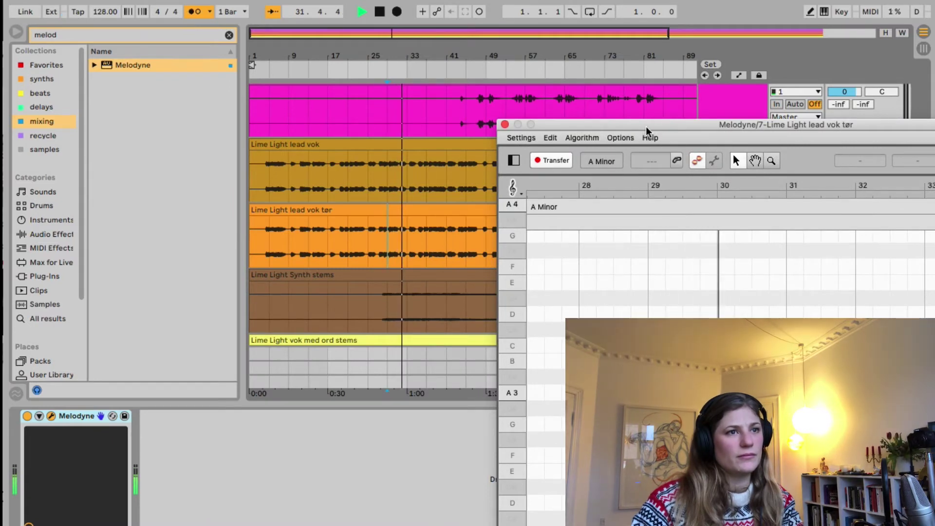
key("space")
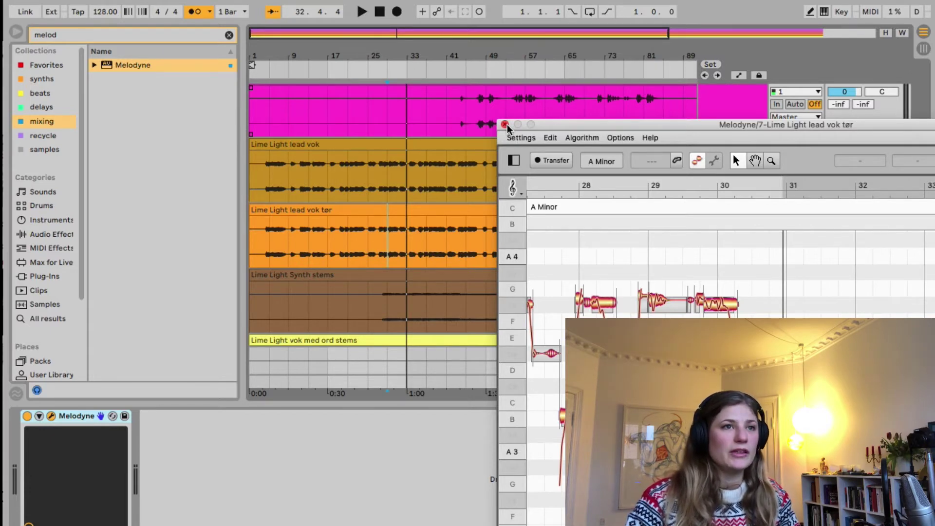
left_click(505, 125)
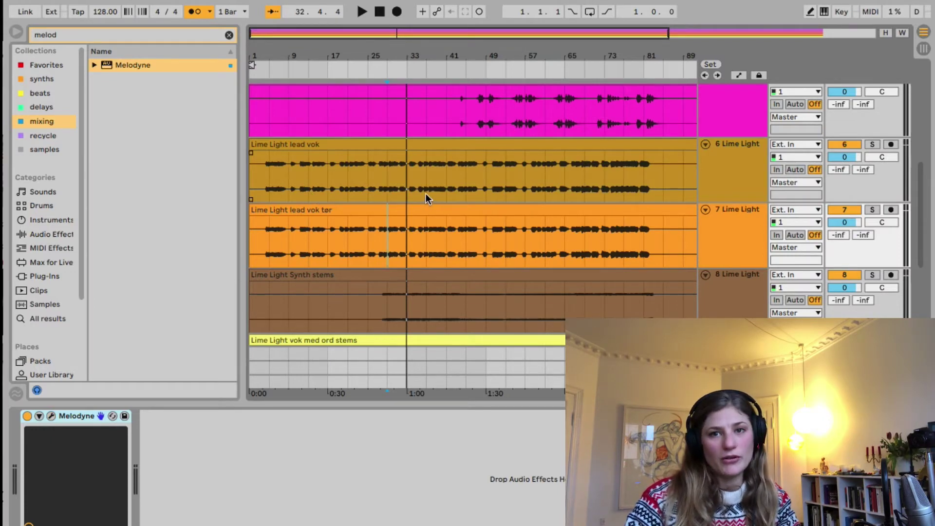
- Delete the stem tracks other than the bass and lead vok tør, and add a new audio track
left_click(732, 187)
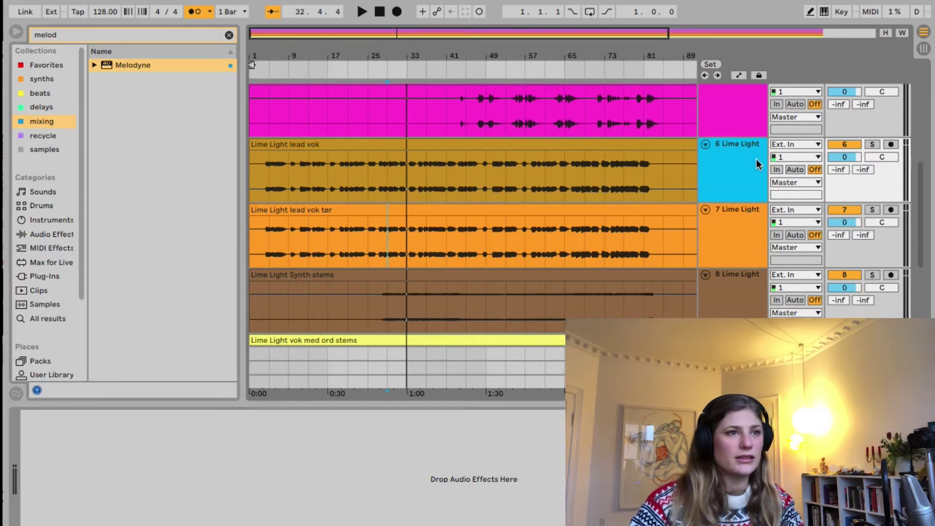
key("Delete")
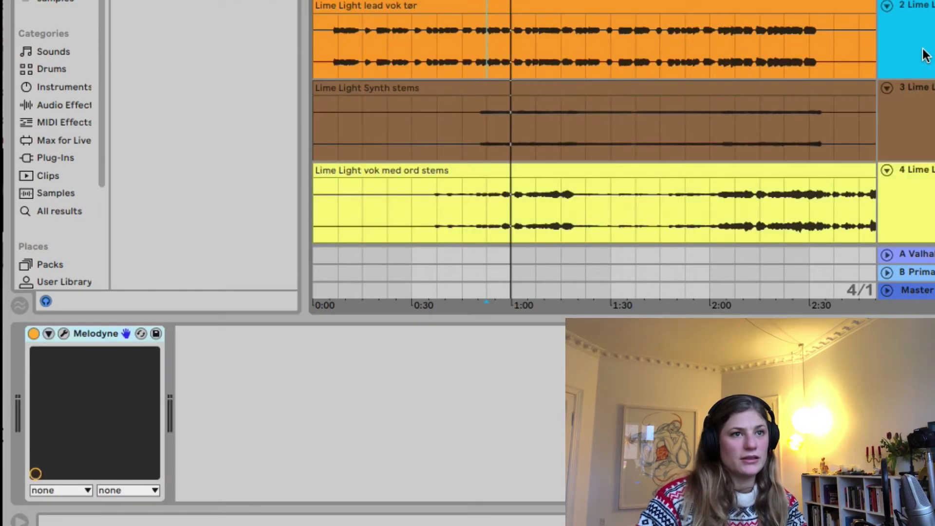
key("super+t")
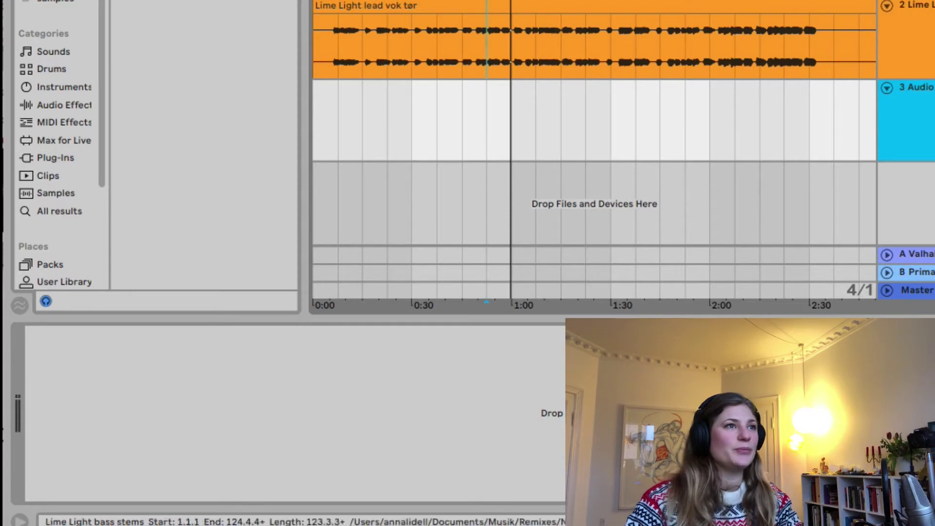
- Play the remaining unwarped stems from bar 29
left_click(916, 88)
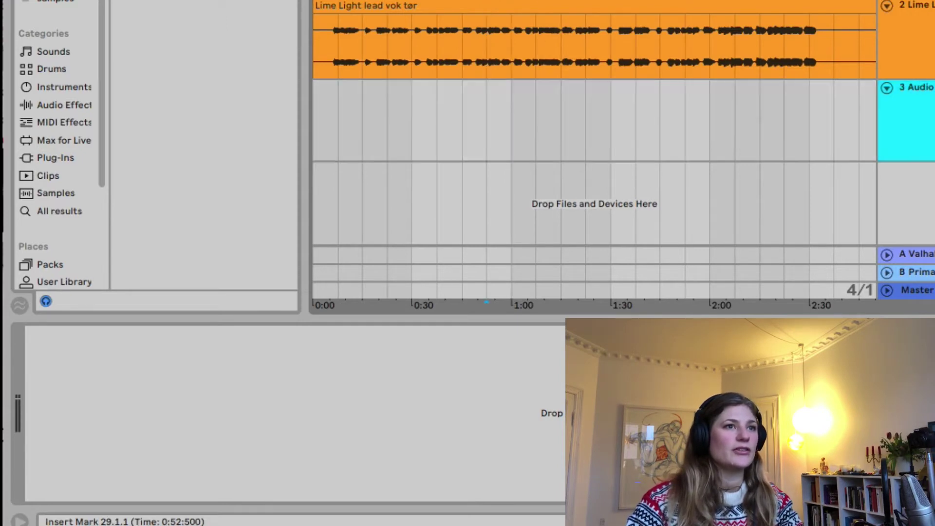
key("space")
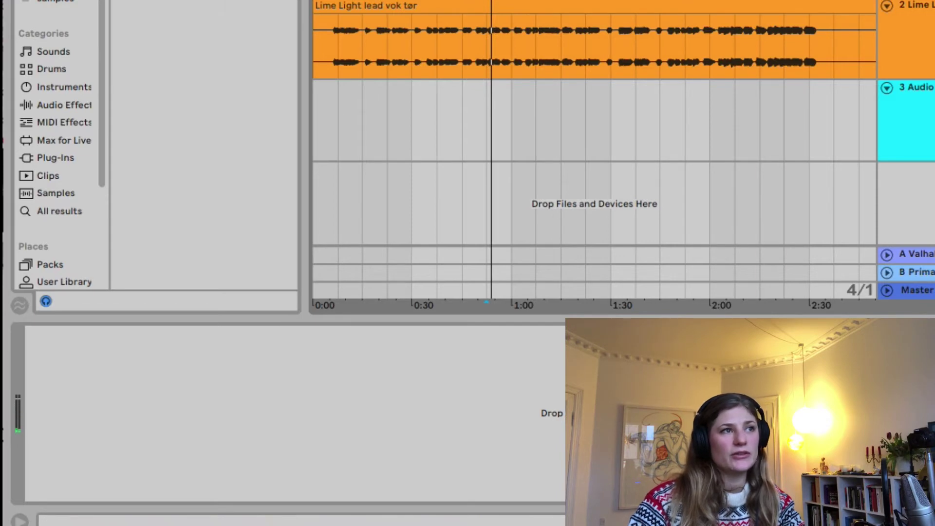
- Turn on Warp for the Lime Light lead vok tør and Lime Light bass stems clips
double_click(549, 10)
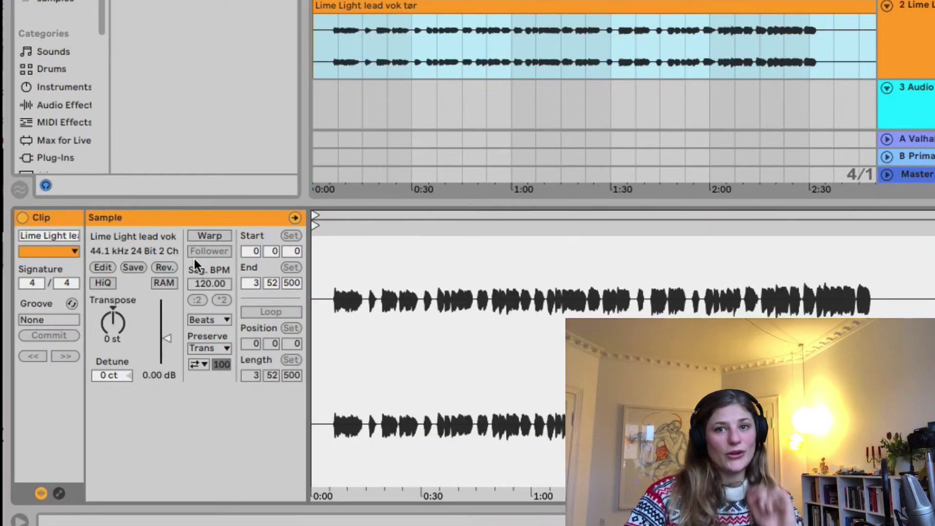
left_click(209, 234)
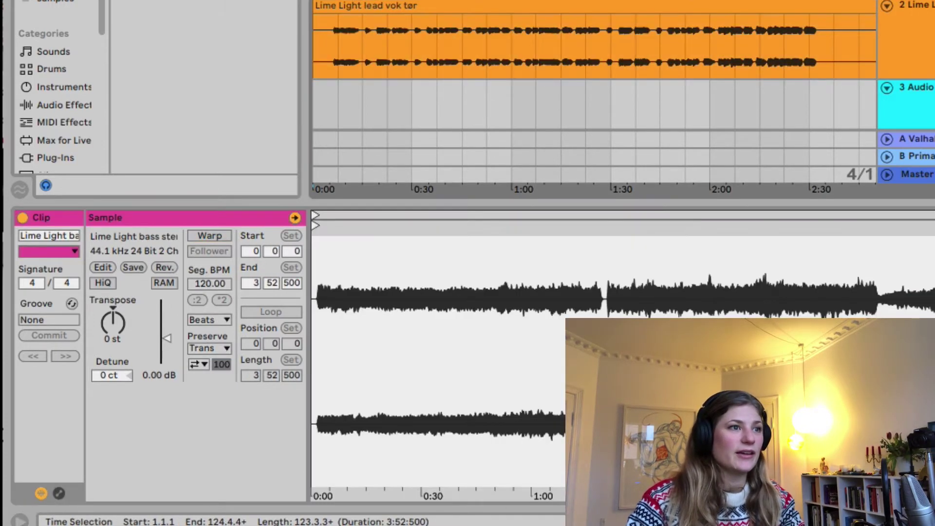
left_click(218, 234)
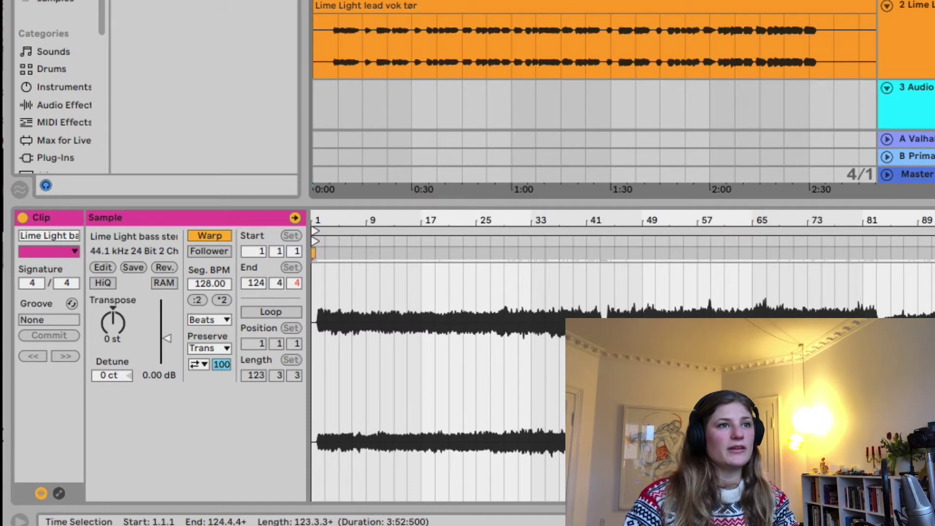
- Play the warped stems from bar 29 at a slower project tempo
left_click(488, 10)
left_click(487, 43)
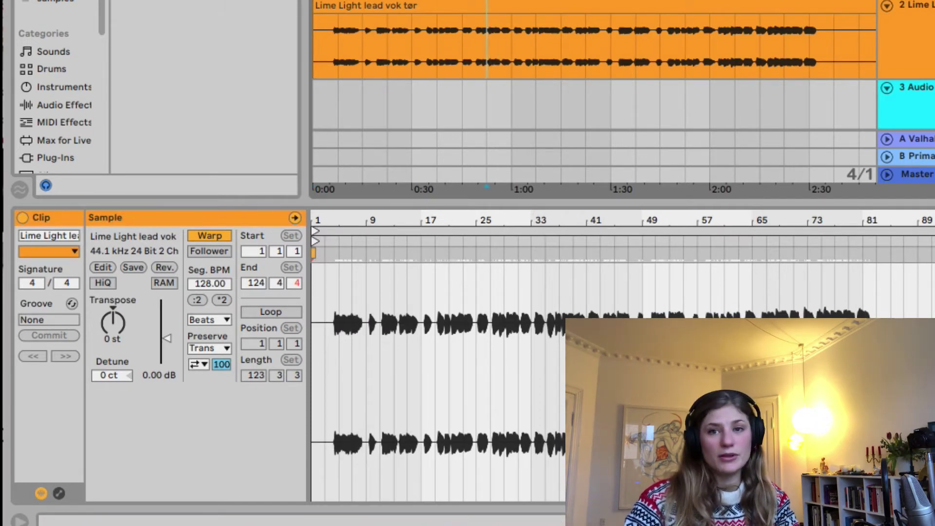
key("space")
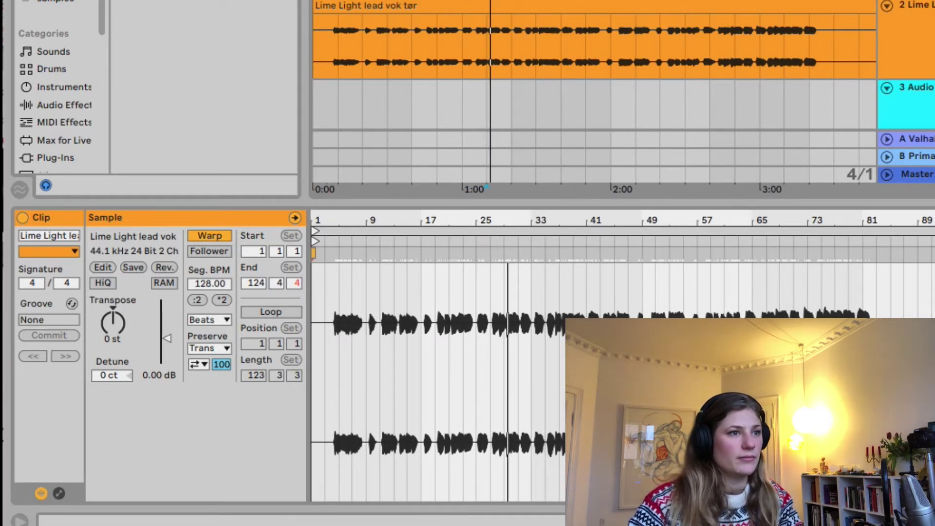
- Set the warp mode of the Lime Light lead vok tør clip to Complex Pro
left_click(207, 320)
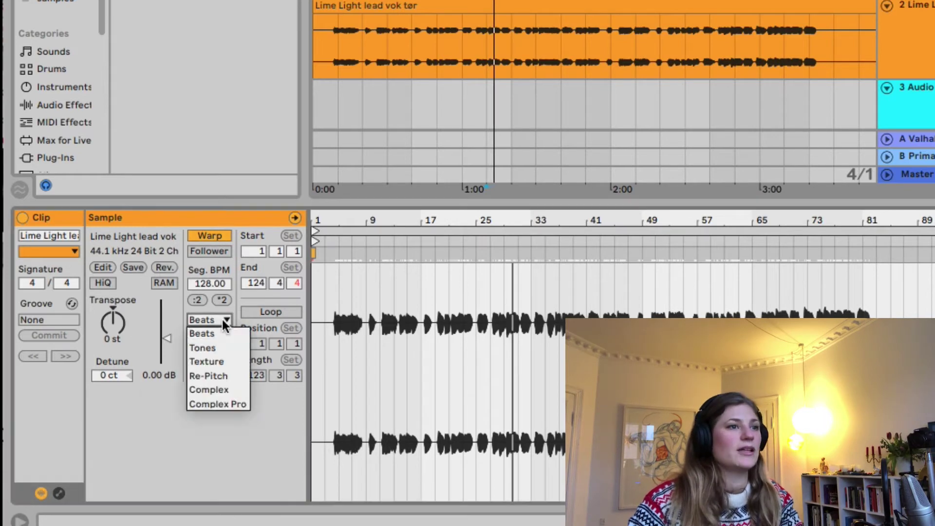
left_click(209, 404)
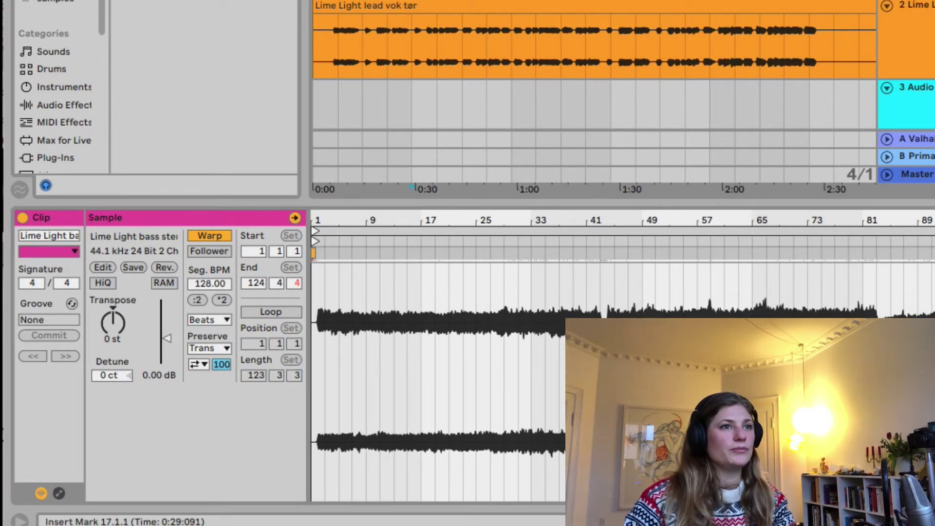
- Set the playback start to bar 21 and add the Decapitator effect to the Lime Light lead vok tør track
left_click(463, 187)
left_click(438, 186)
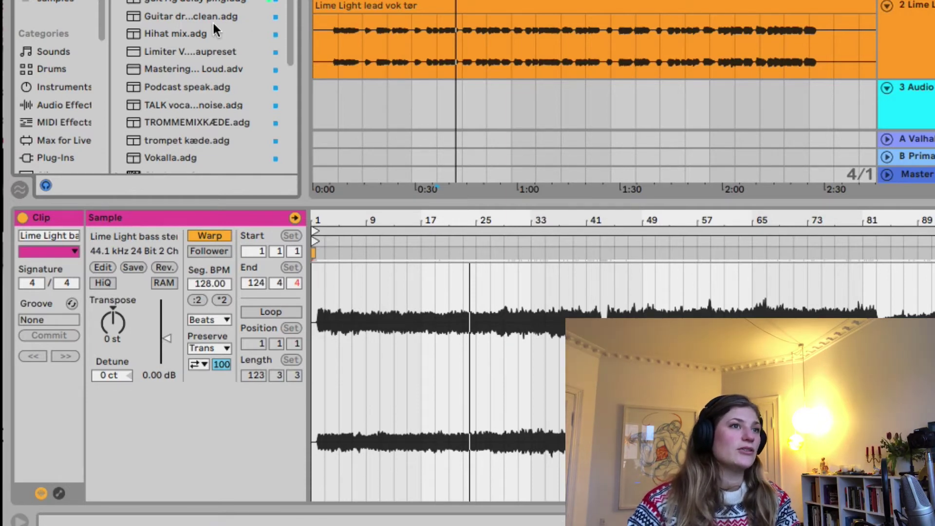
left_click(186, 64)
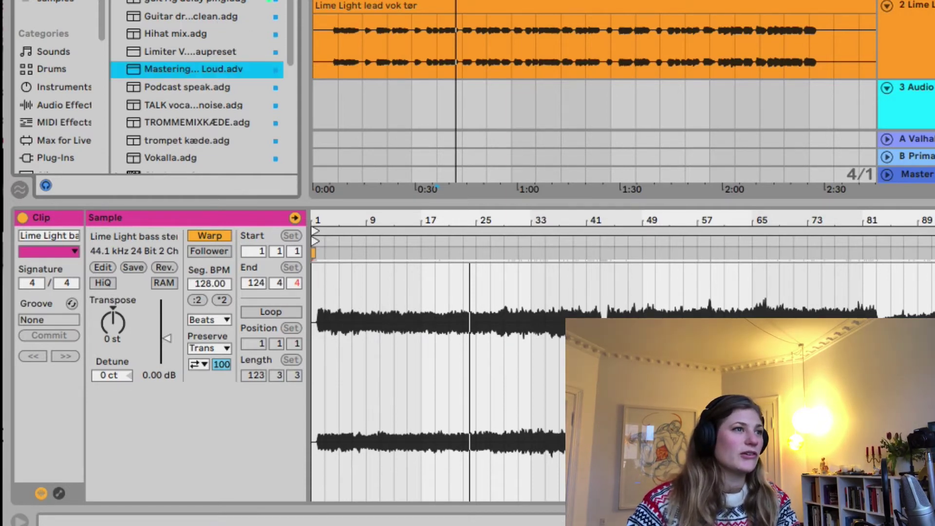
scroll(175, 48, "down", 10)
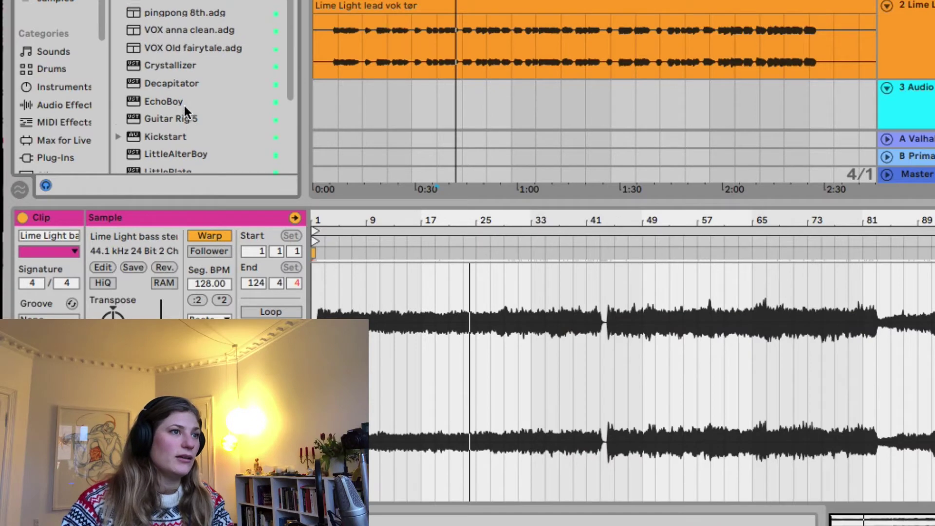
left_click_drag(142, 33, 387, 17)
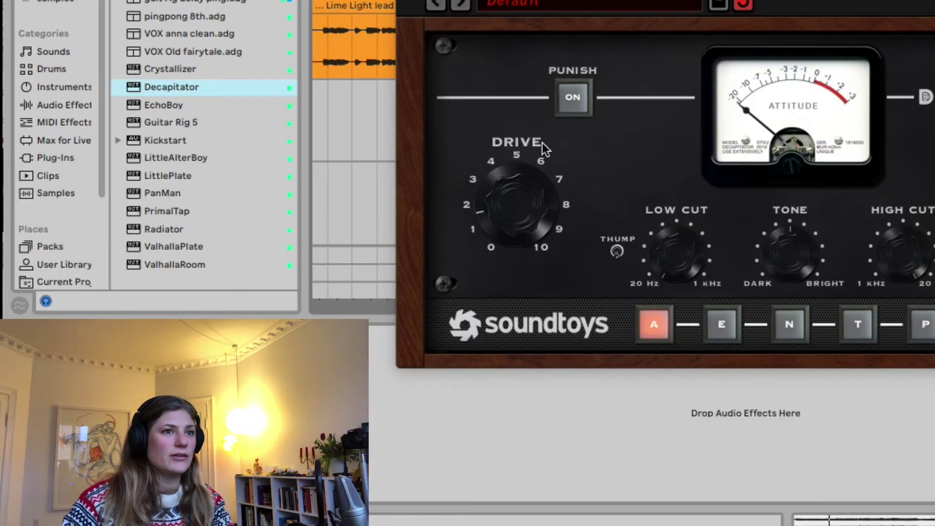
- Load the ModernDrive preset from Decapitator's 06 Vocals presets and audition the vocal
left_click(579, 4)
left_click(532, 6)
left_click(532, 6)
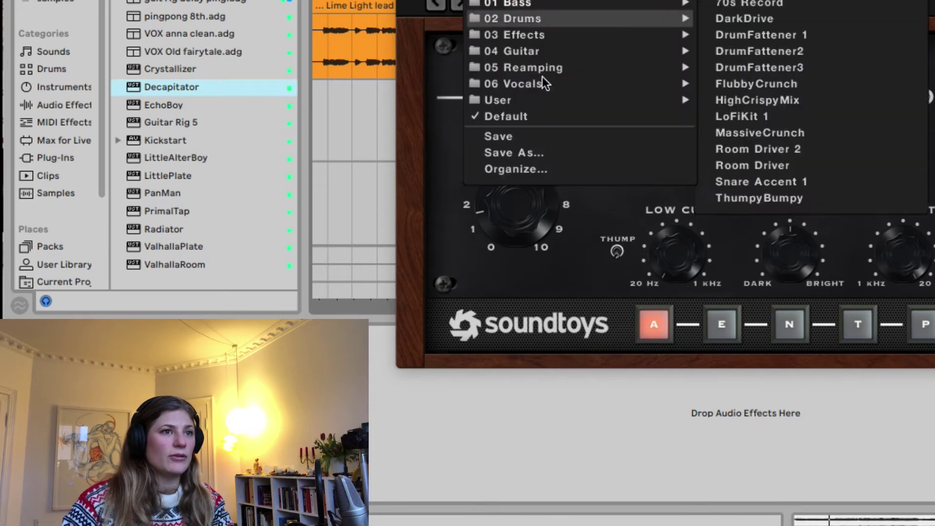
mouse_move(554, 86)
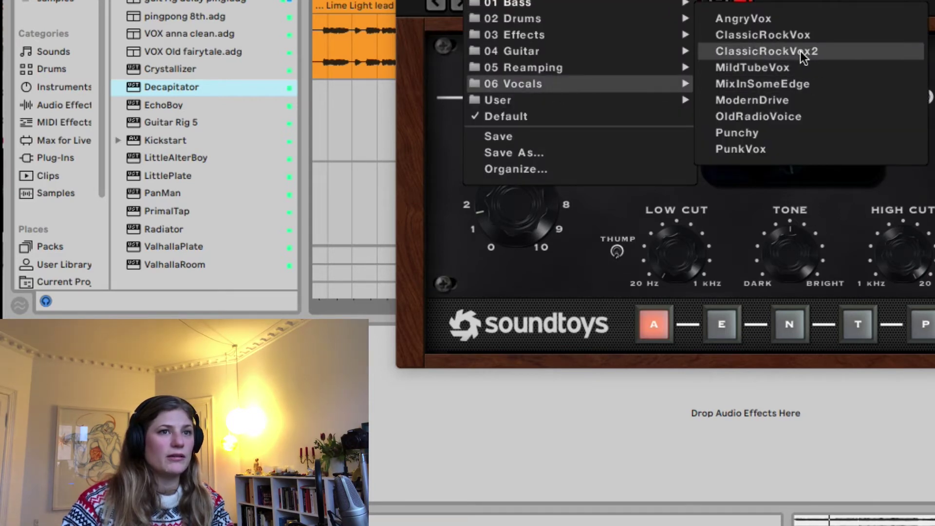
left_click(785, 101)
key("space")
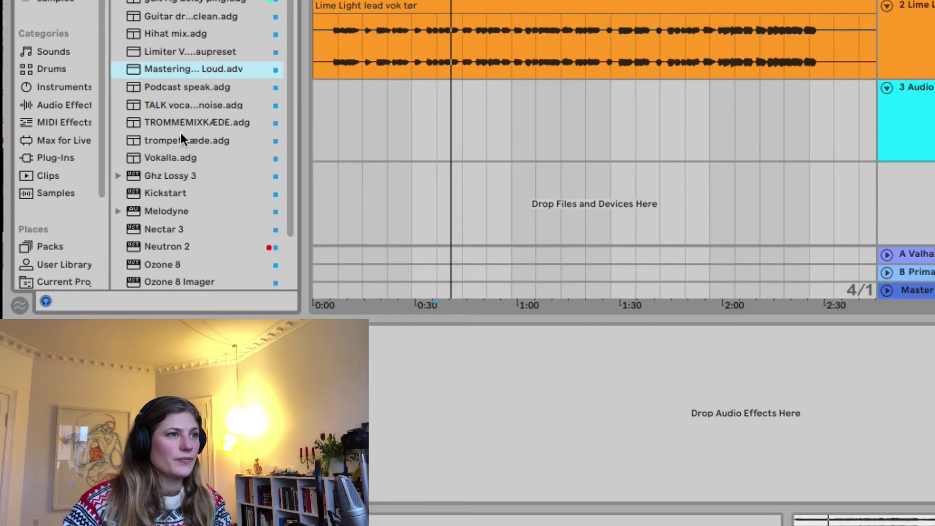
- Add Ghz Lossy 3 after Decapitator on the vocal track and lower the upper limit of its filter range
scroll(160, 227, "down", 3)
left_click(180, 191)
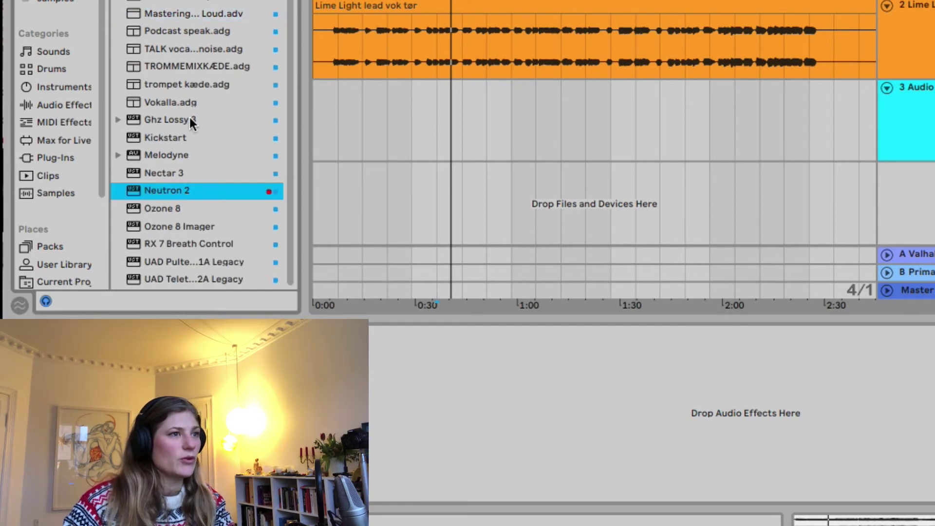
left_click(154, 125)
left_click_drag(403, 14, 402, 14)
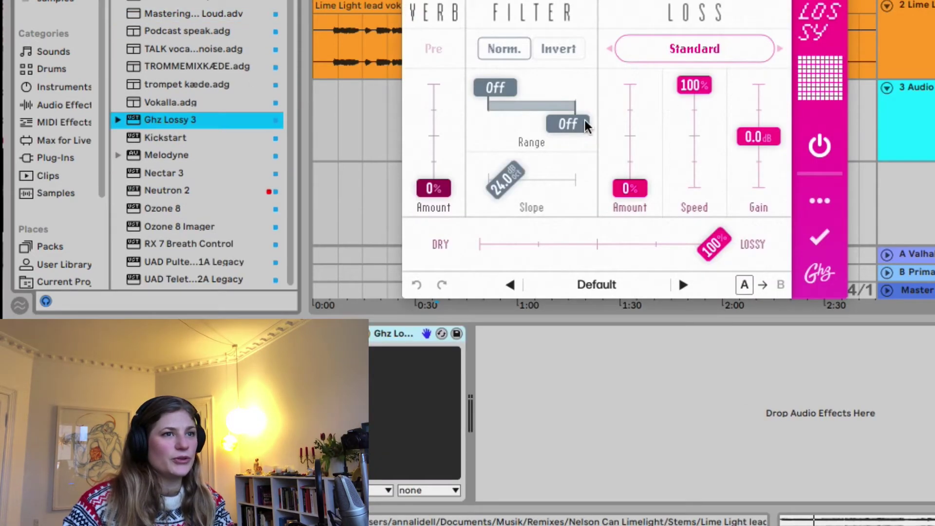
left_click_drag(585, 122, 554, 125)
left_click(414, 0)
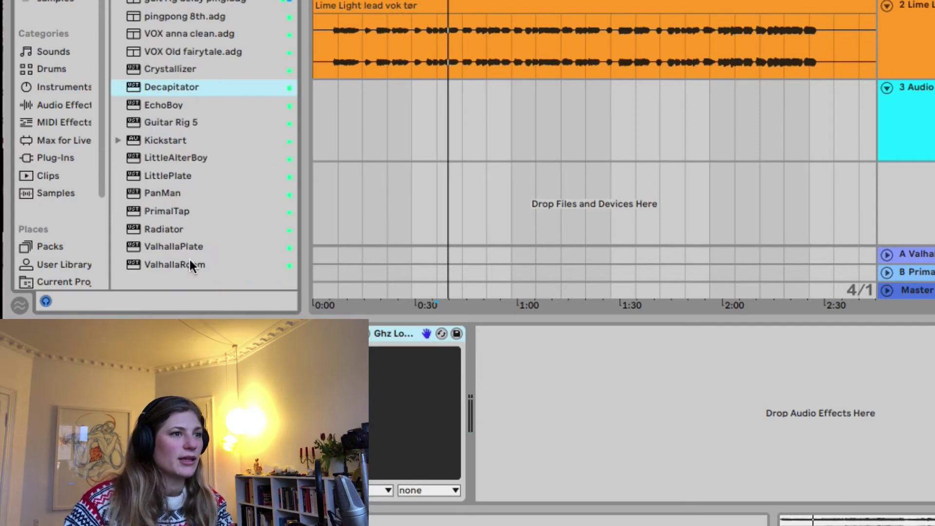
- Add ValhallaRoom to the vocal track with reverb mode Bright Room, a predelay of 45.9 ms and a decay of 8.71 s
left_click(190, 264)
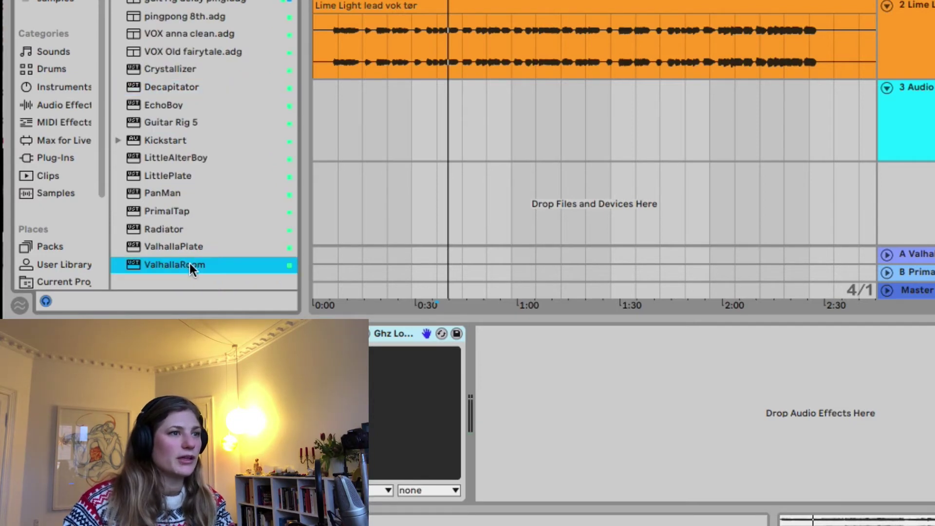
double_click(155, 266)
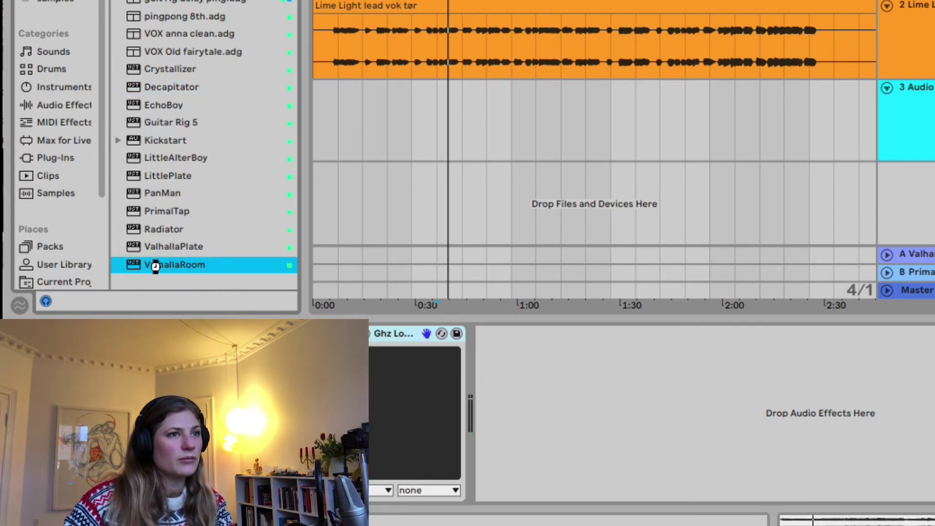
left_click_drag(445, 141, 486, 313)
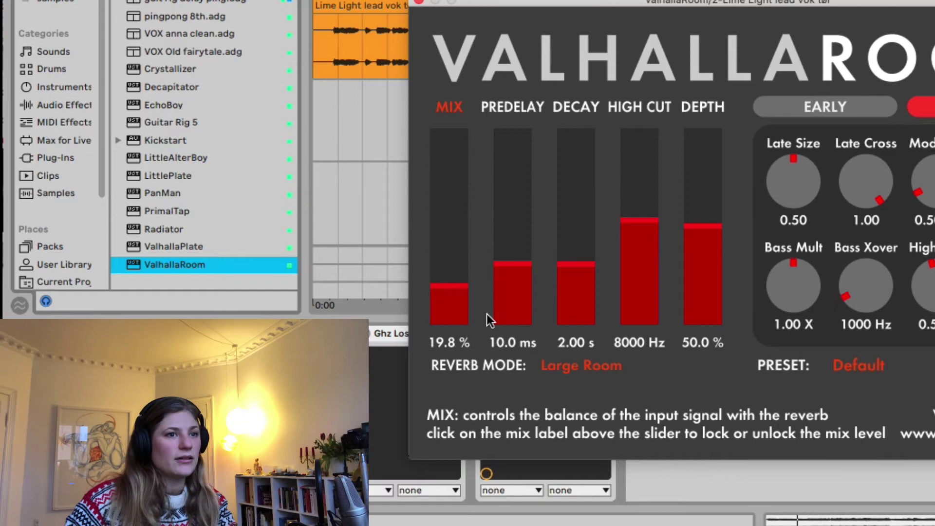
left_click(615, 373)
left_click(598, 145)
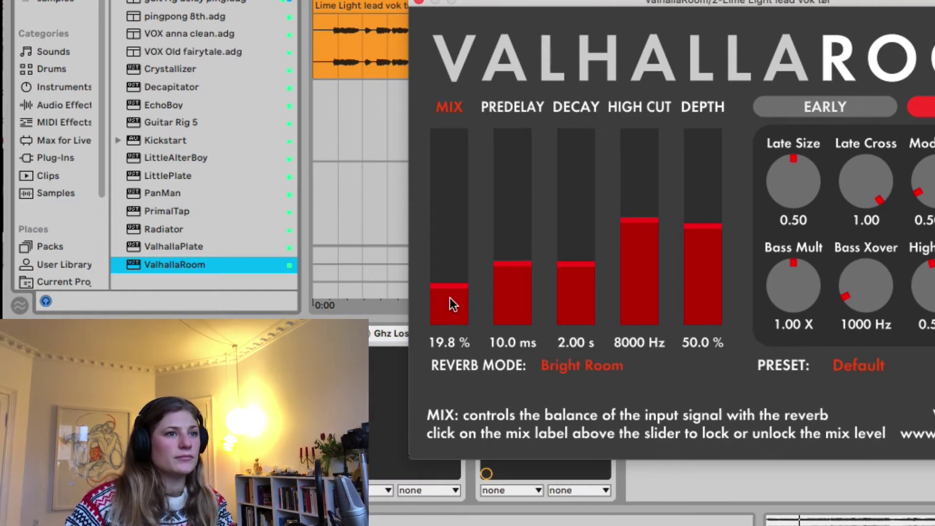
left_click(508, 230)
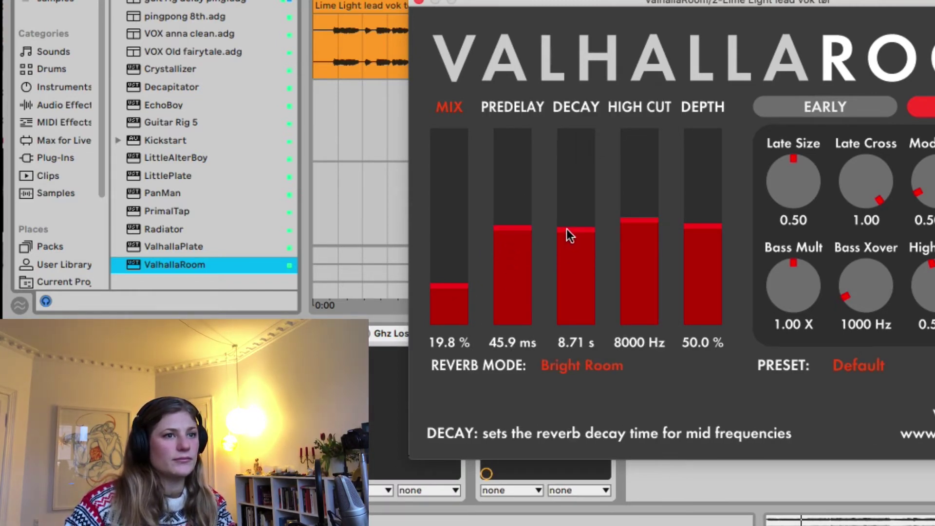
left_click(418, 3)
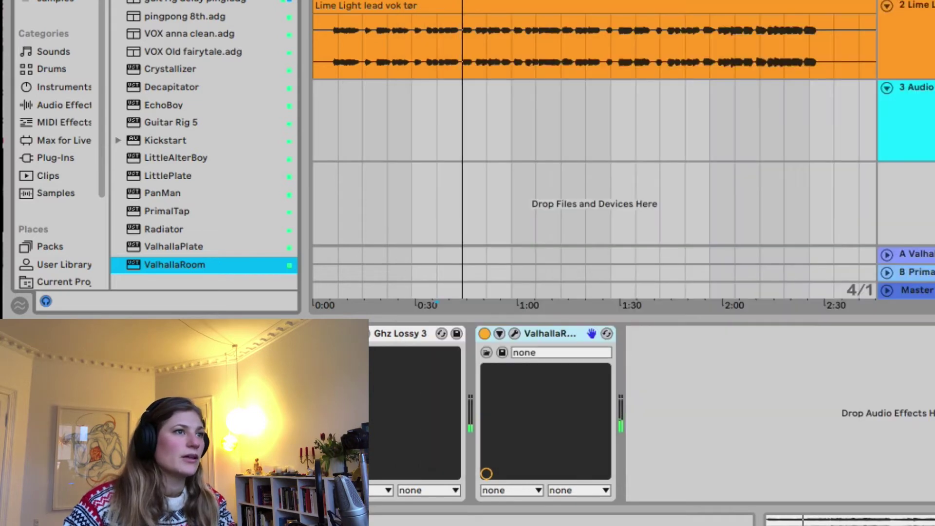
- Insert the pingpong 8th rack after Ghz Lossy 3 on the vocal track and reduce its EchoBoy mix during playback
left_click(179, 20)
left_click_drag(178, 16, 474, 410)
double_click(137, 19)
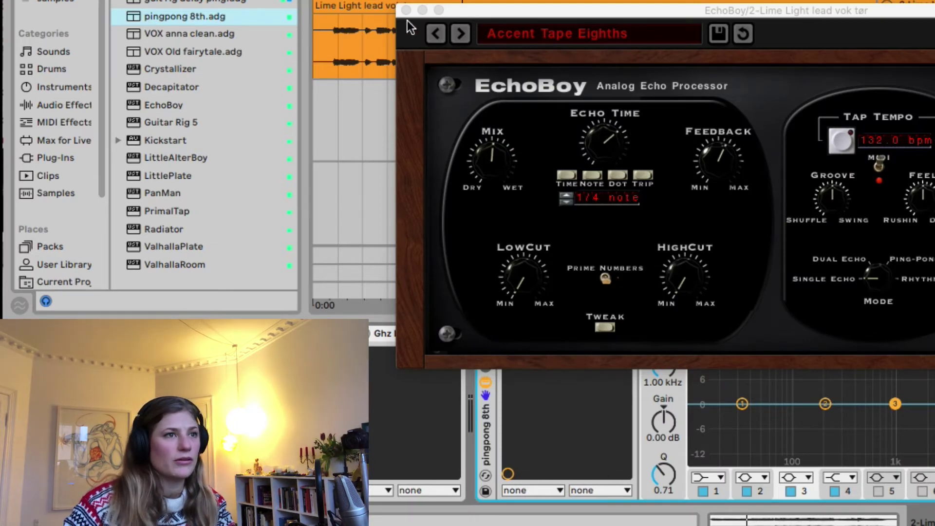
key("space")
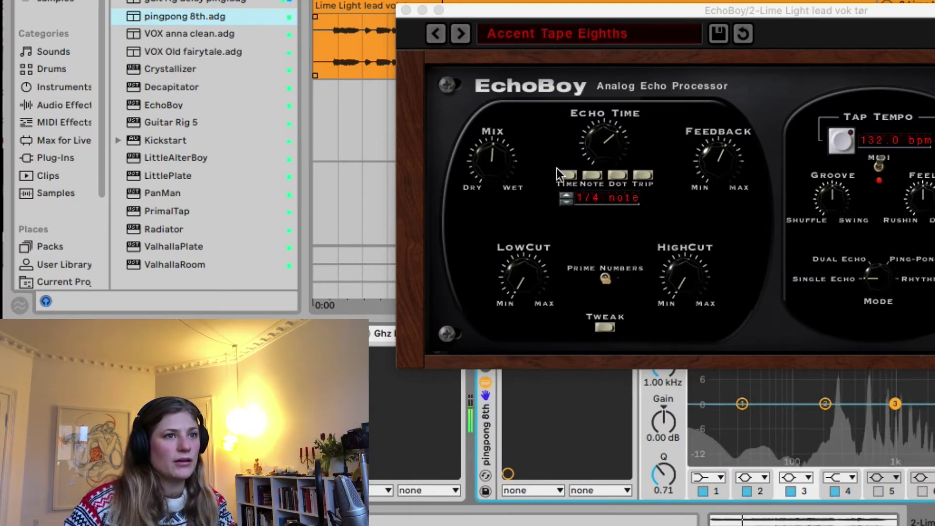
mouse_move(487, 151)
left_mouse_down()
mouse_move(486, 184)
mouse_move(501, 159)
left_mouse_up()
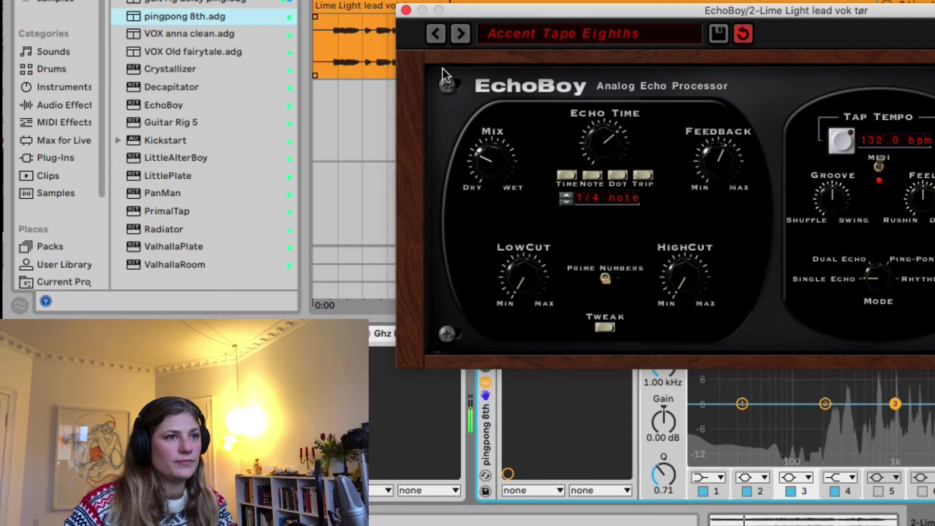
left_click(405, 10)
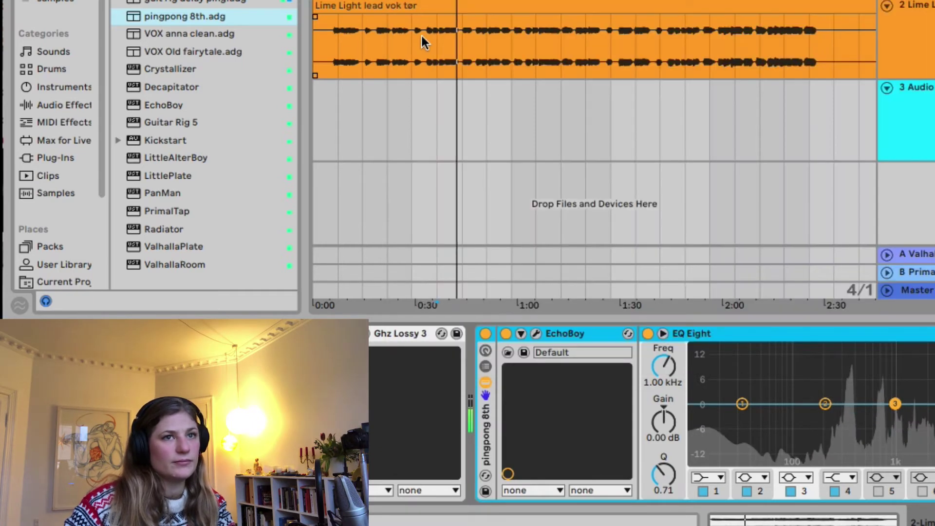
- Insert a MIDI track below the lead vocal track and load the BEAT hiptoe drum rack on it
left_click(928, 103)
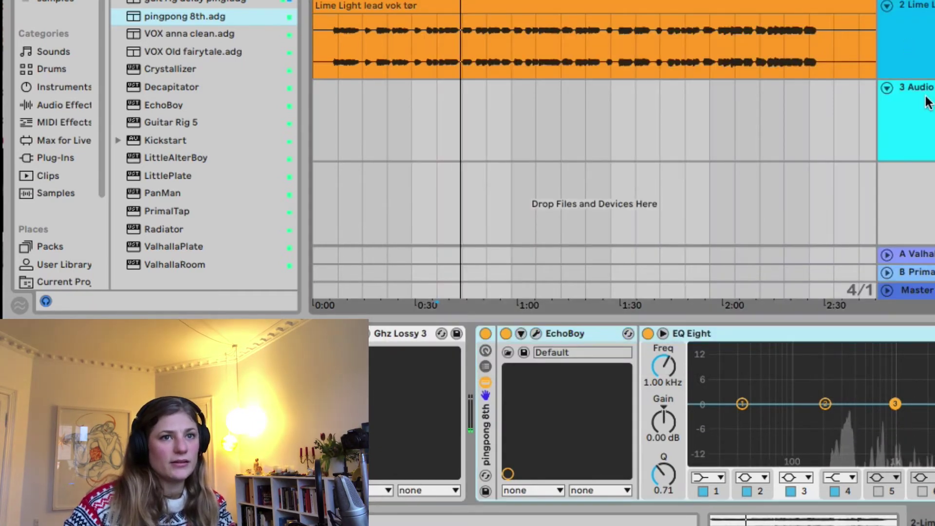
key("super+shift+t")
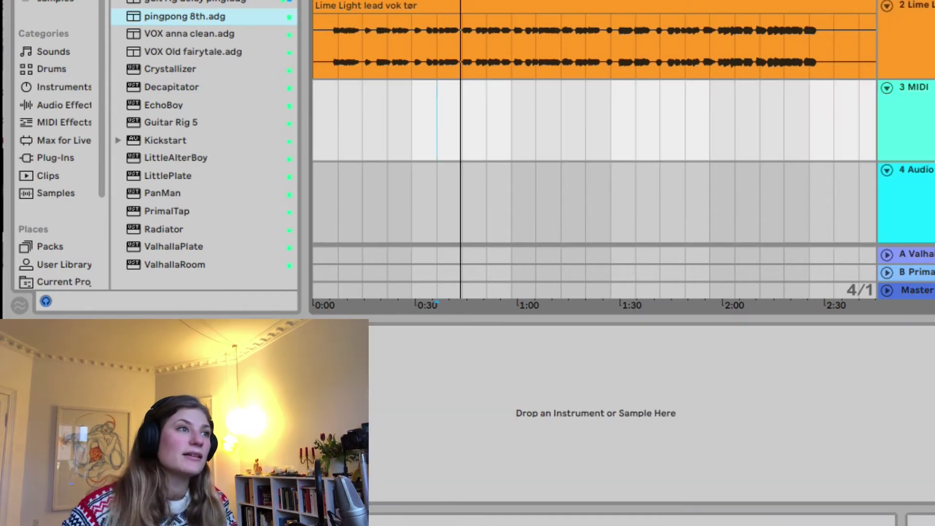
left_click(54, 0)
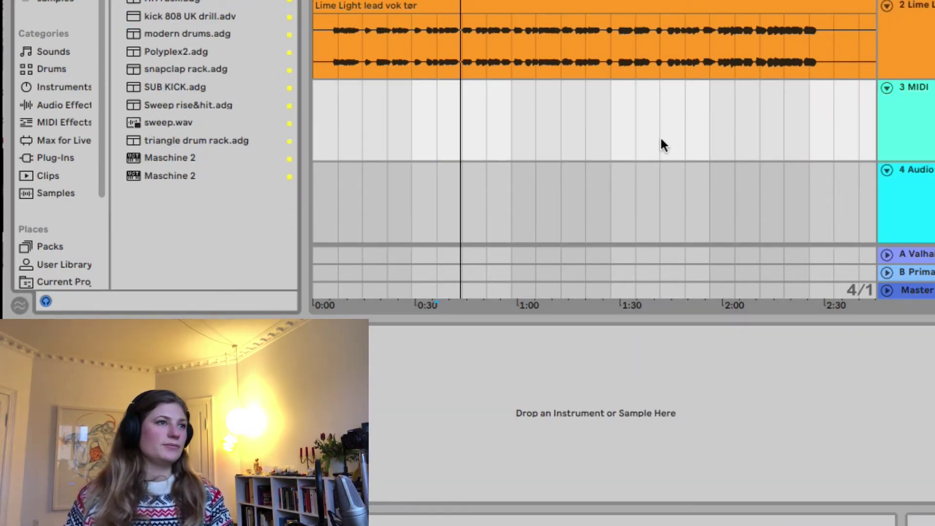
key("super+alt+p")
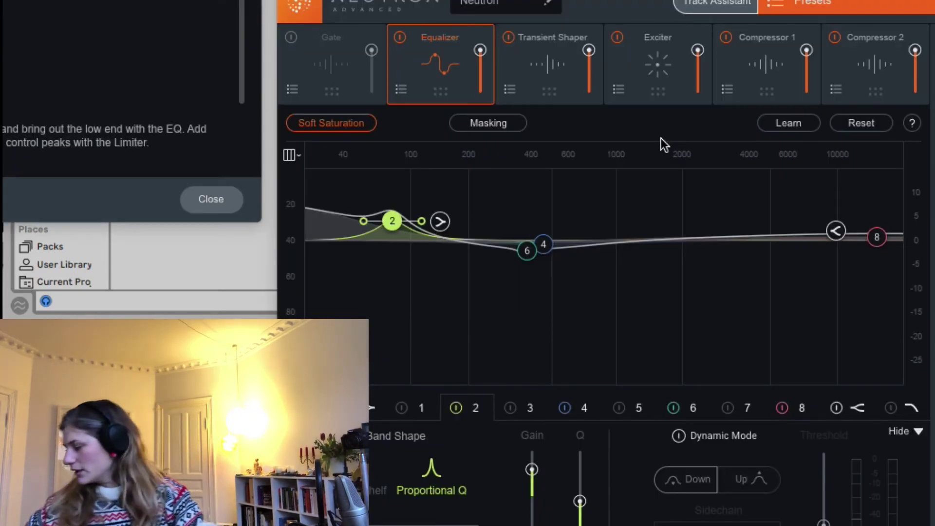
- Start playback and close the Neutron notice and the open plug-in windows, including ValhallaRoom
key("space")
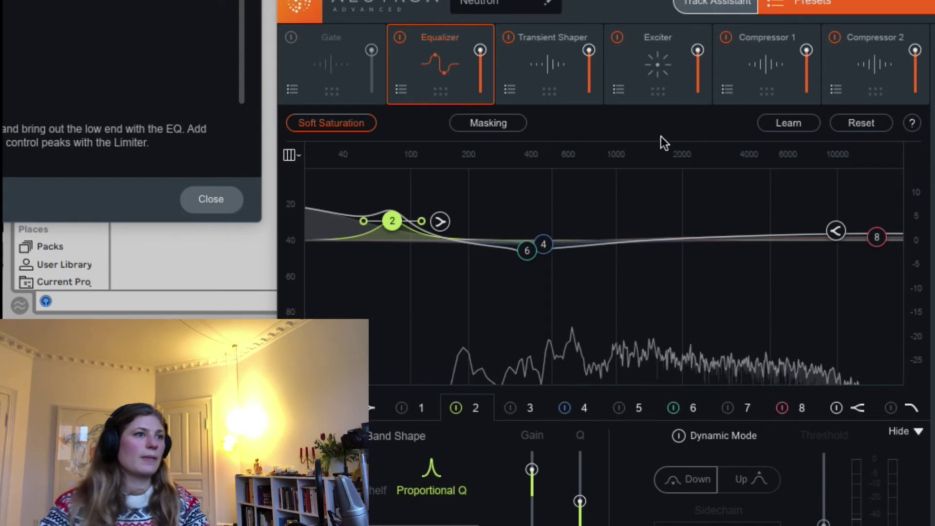
left_click(214, 198)
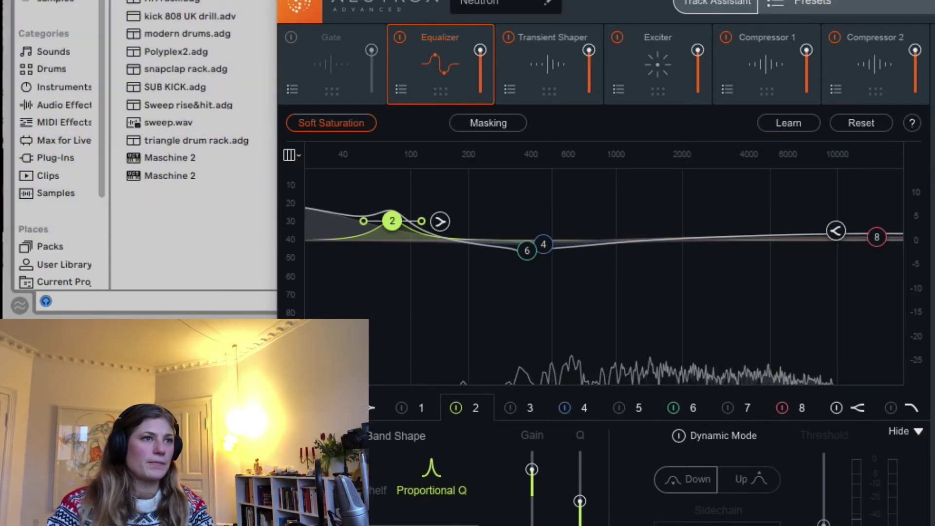
key("super+w")
left_click(421, 30)
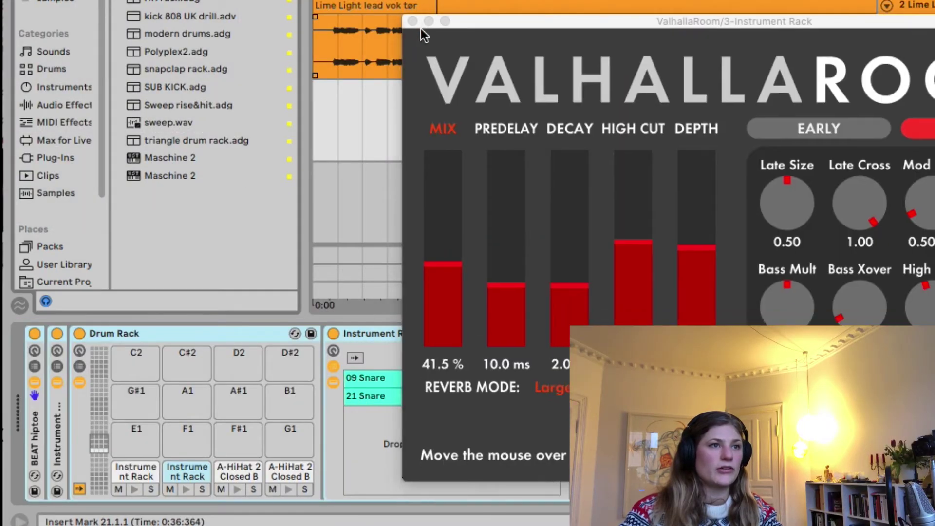
left_click(412, 21)
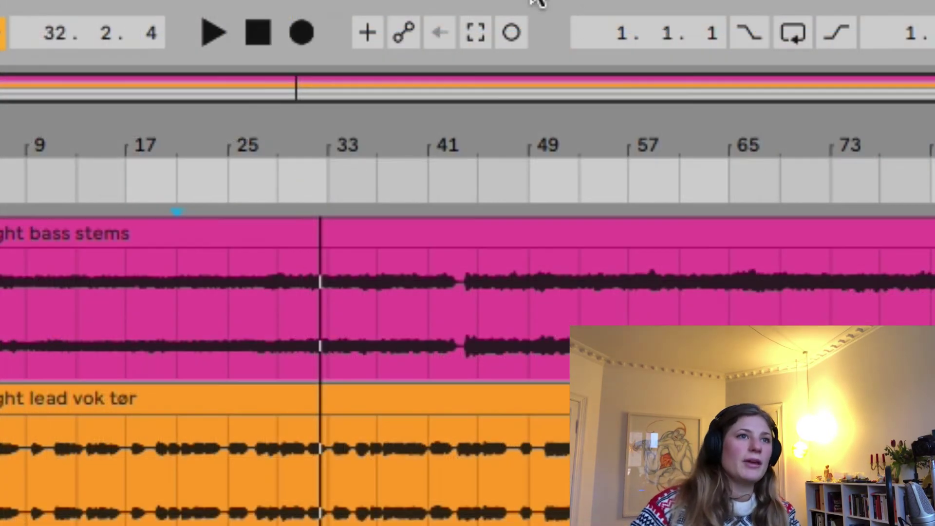
- Capture the played drum beat as a MIDI clip and adjust the clip's start to bar 21
left_click(474, 35)
left_click(228, 211)
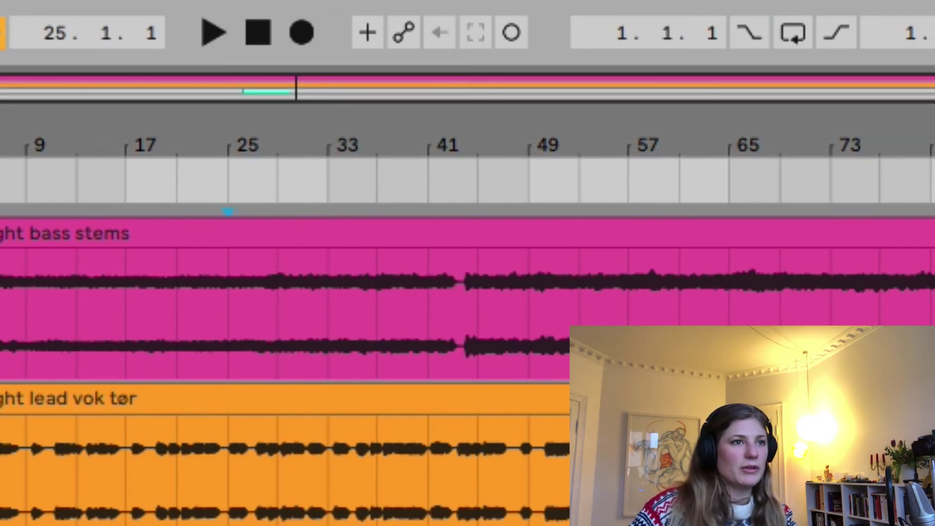
left_click_drag(263, 398, 162, 398)
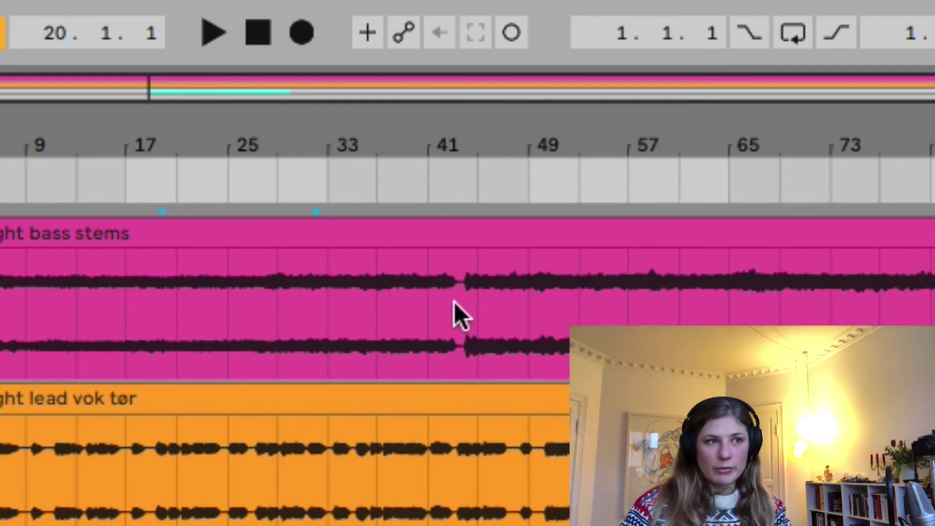
scroll(285, 341, "down", 3)
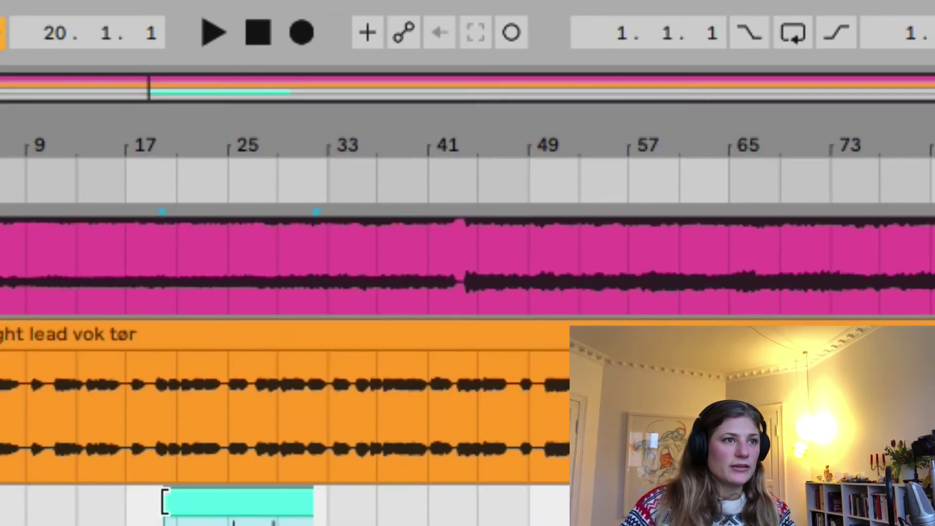
left_click_drag(164, 501, 177, 501)
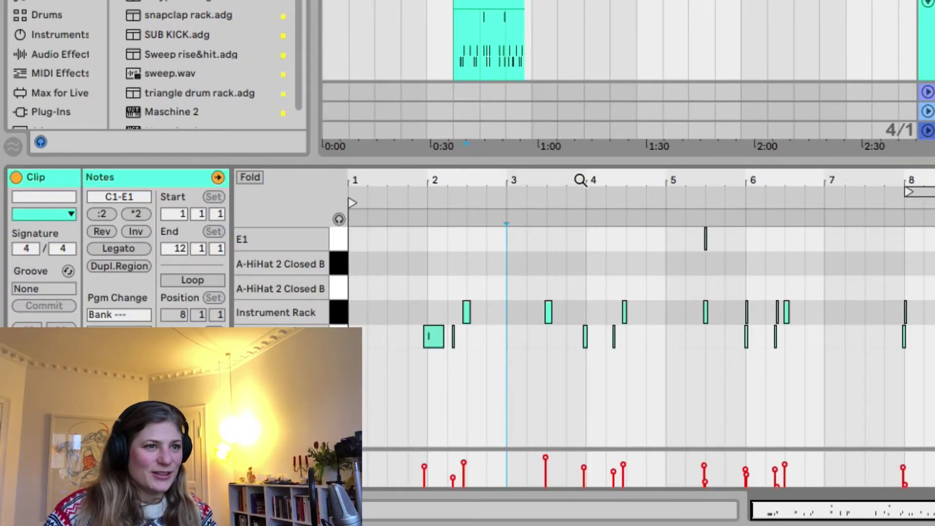
- Quantize all notes in the captured drum clip and play the result
left_click_drag(579, 180, 579, 209)
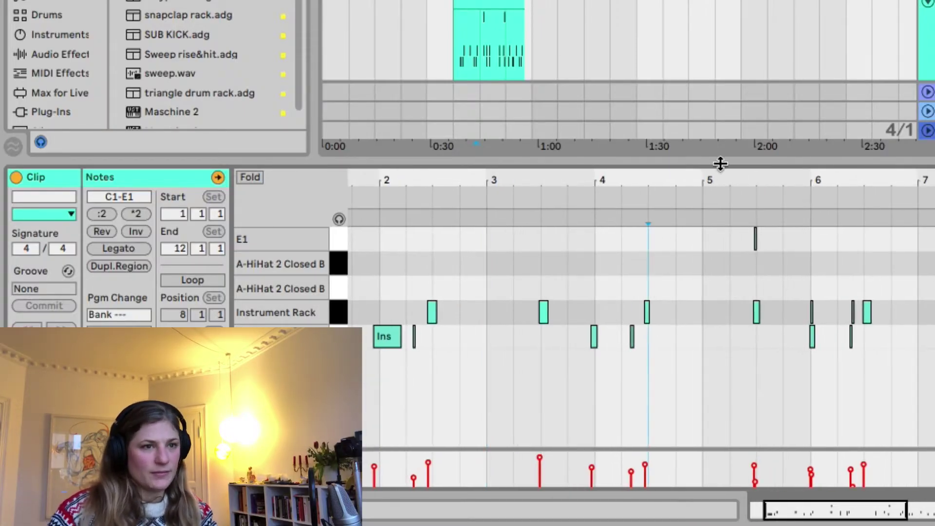
left_click_drag(638, 179, 643, 194)
key("super+a")
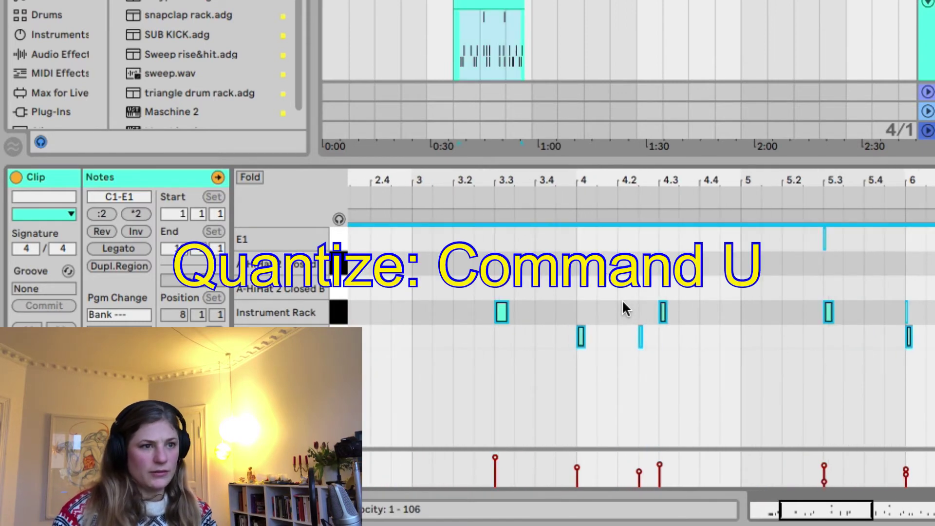
left_click(501, 21)
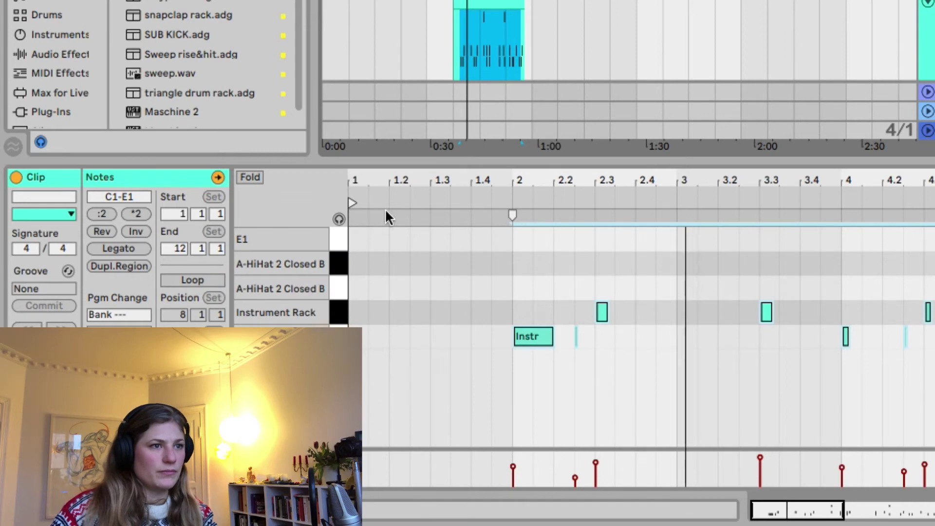
- Move the captured drum clip's start marker to bar 2 so the empty first bar is cut
left_click_drag(353, 203, 510, 202)
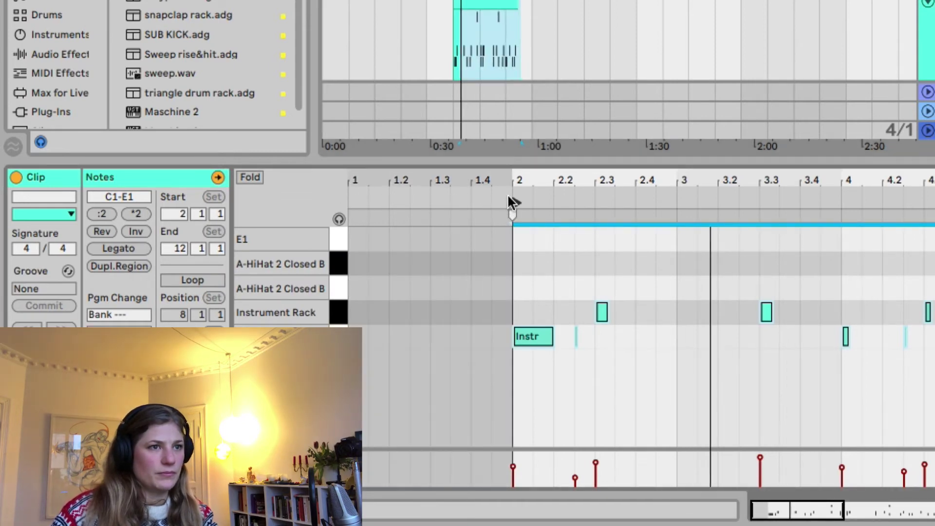
left_click(473, 12)
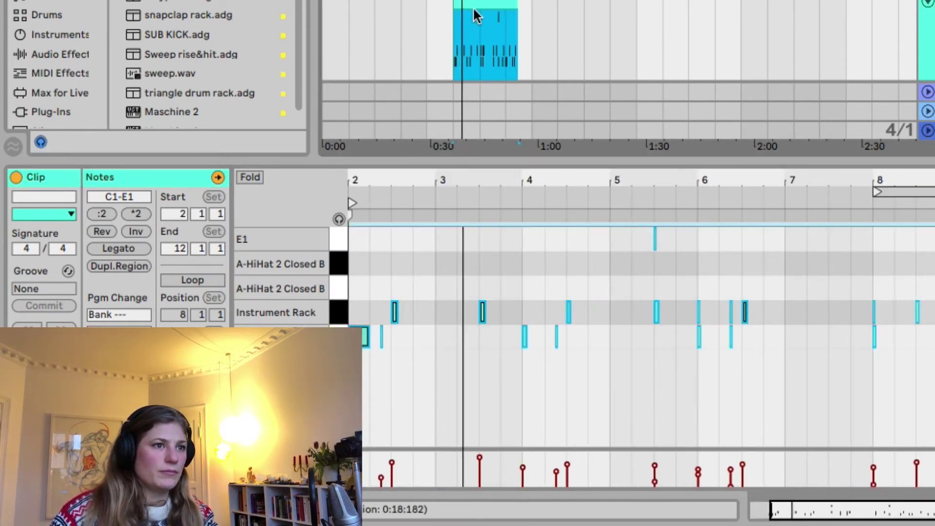
left_click(414, 201)
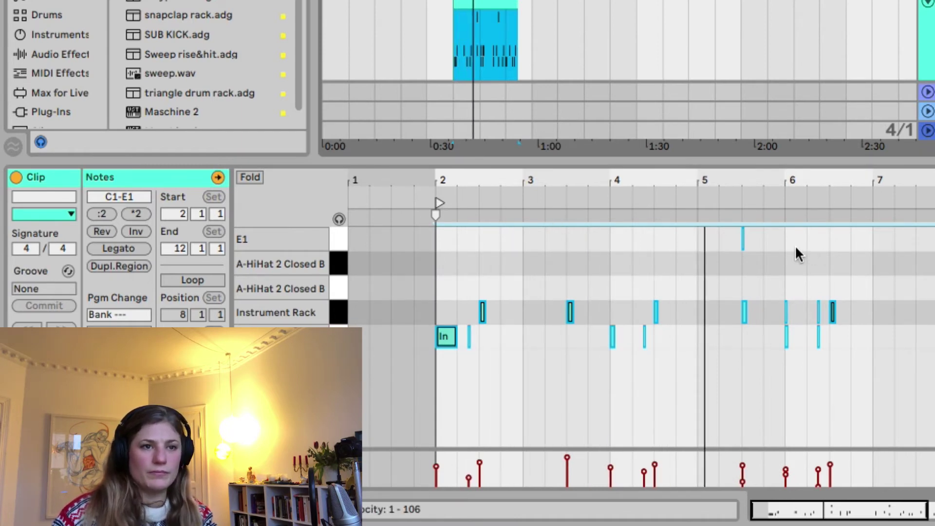
- Delete the E1 note from the drum clip and toggle playback
left_click(336, 246)
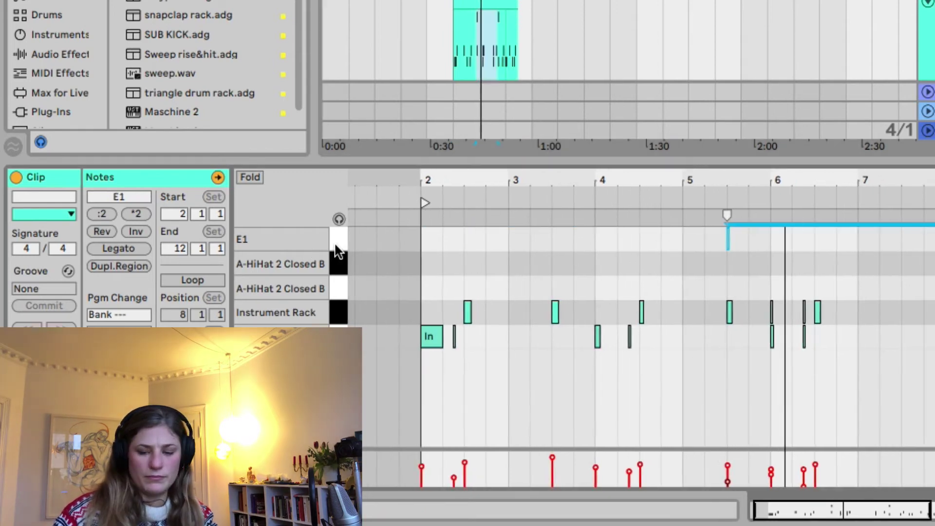
key("Delete")
key("space")
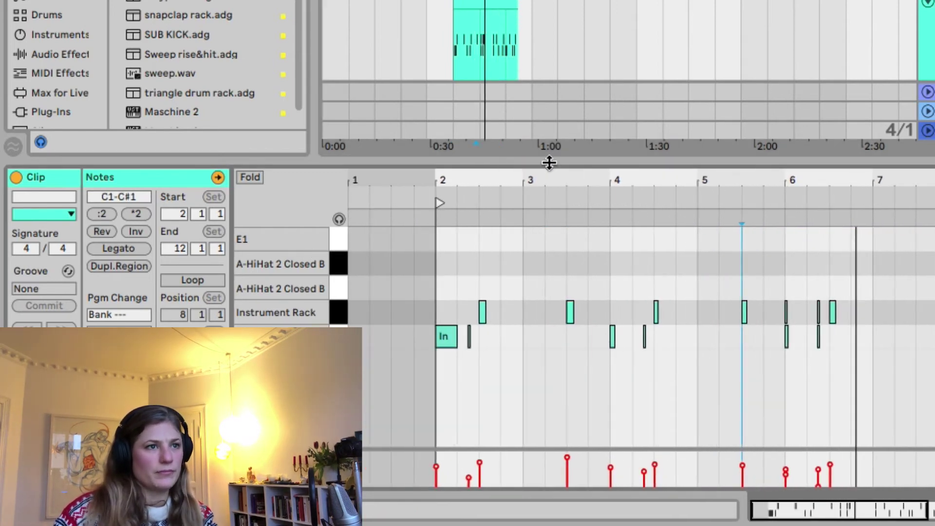
left_click(465, 5)
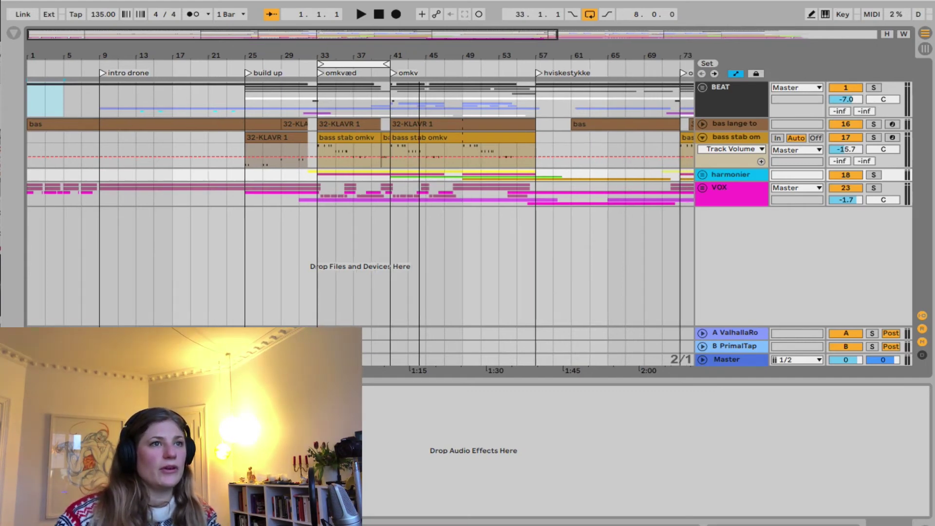
- Show the finished arrangement in full and play it from bar 1
key("minus")
key("minus")
key("minus")
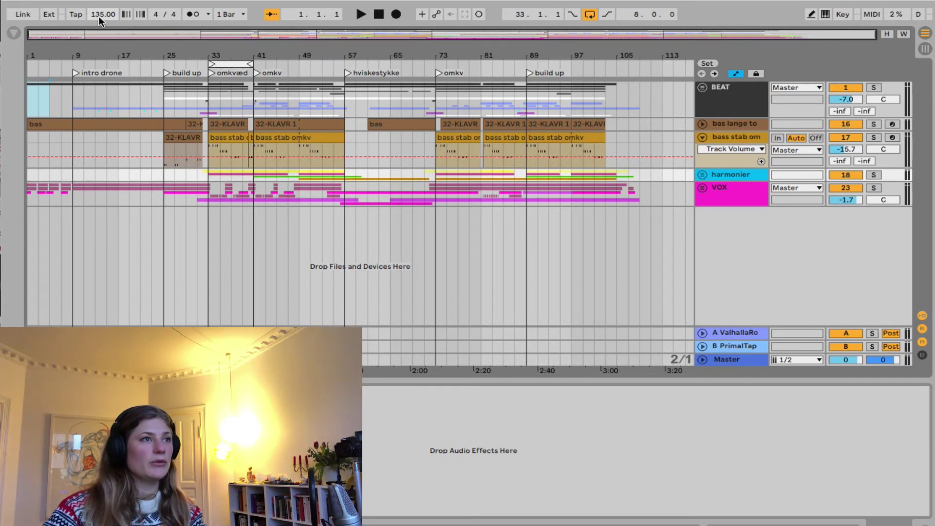
left_click(52, 108)
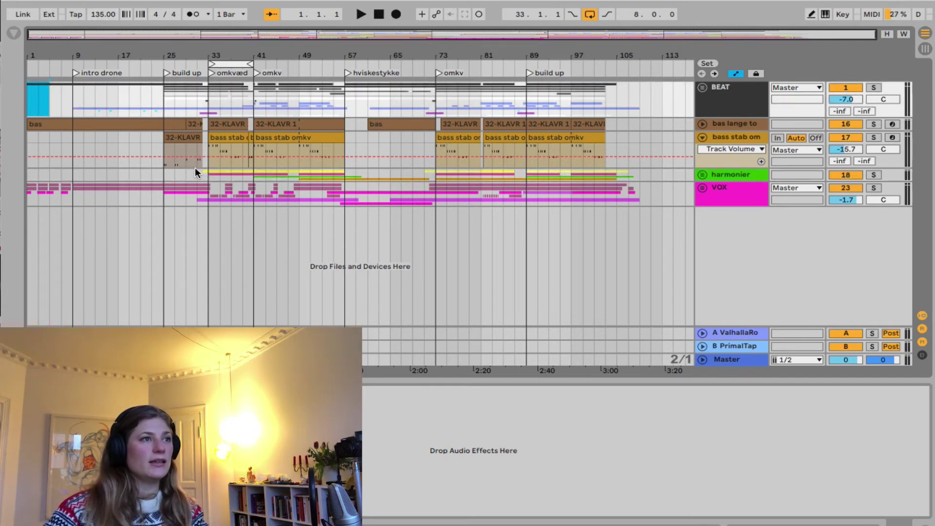
key("space")
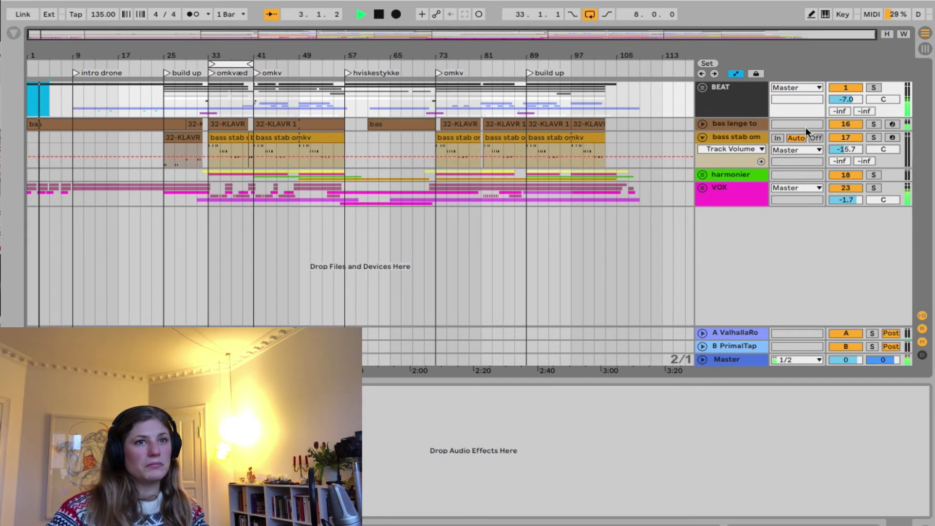
- Unfold the long bass track, stop playback, and reduce the track's height
left_click(702, 124)
scroll(604, 193, "down", 3)
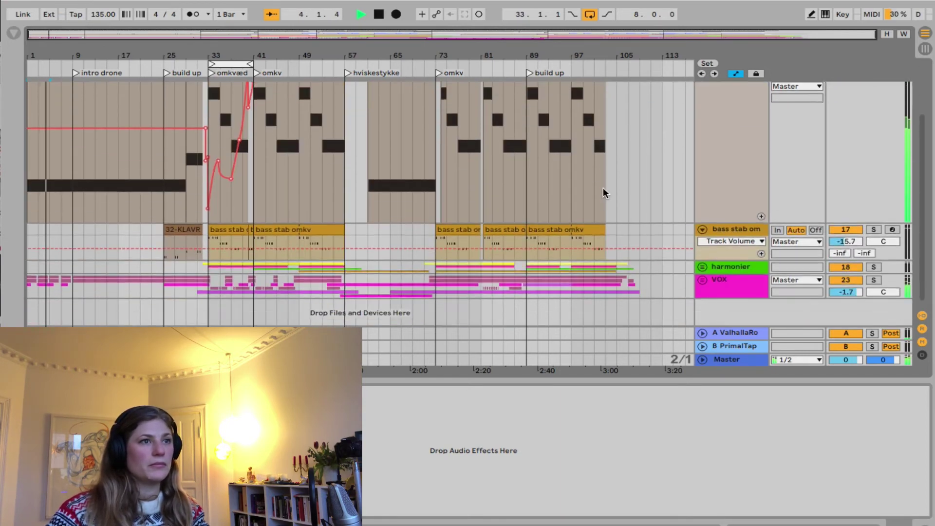
scroll(603, 193, "up", 3)
key("space")
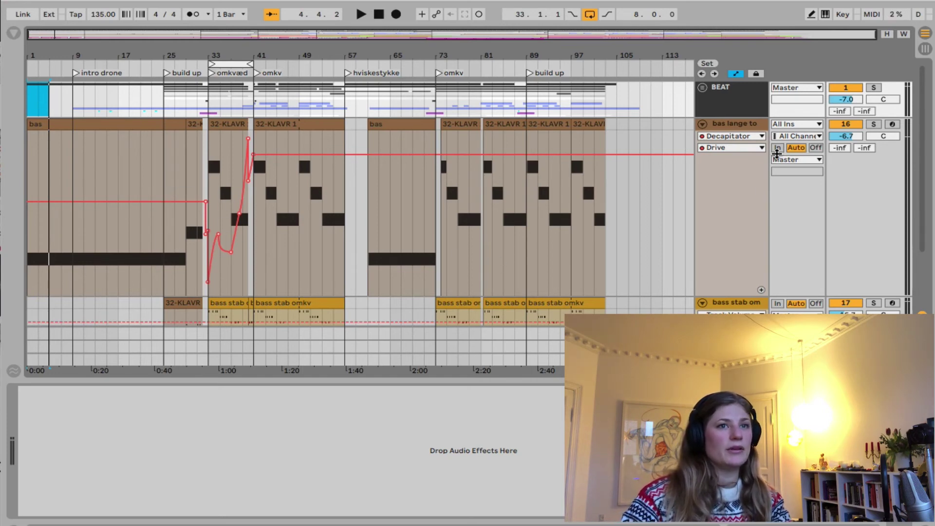
left_click(736, 286)
left_click_drag(731, 295, 728, 173)
- Unfold the BEAT group and listen to the Kick 4/4 track with its EQ Eight from the start
left_click(722, 103)
left_click(701, 88)
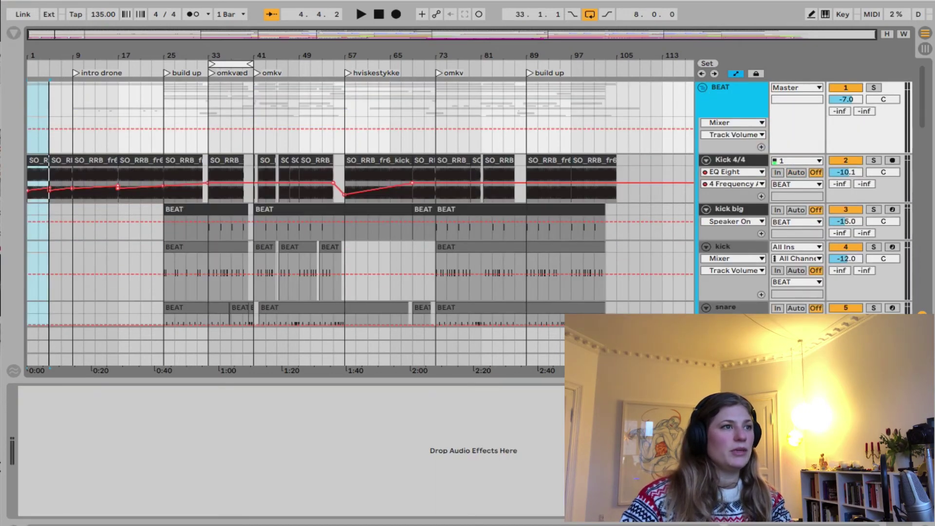
left_click(100, 178)
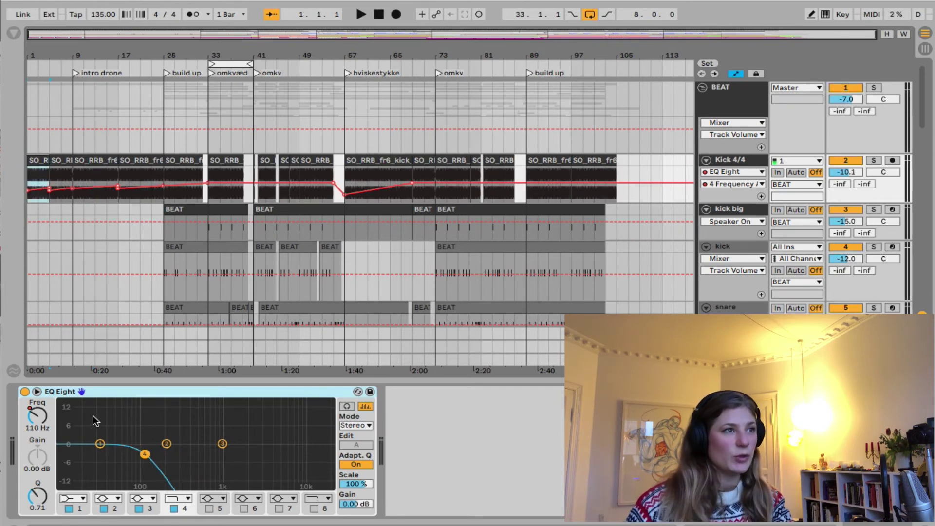
key("space")
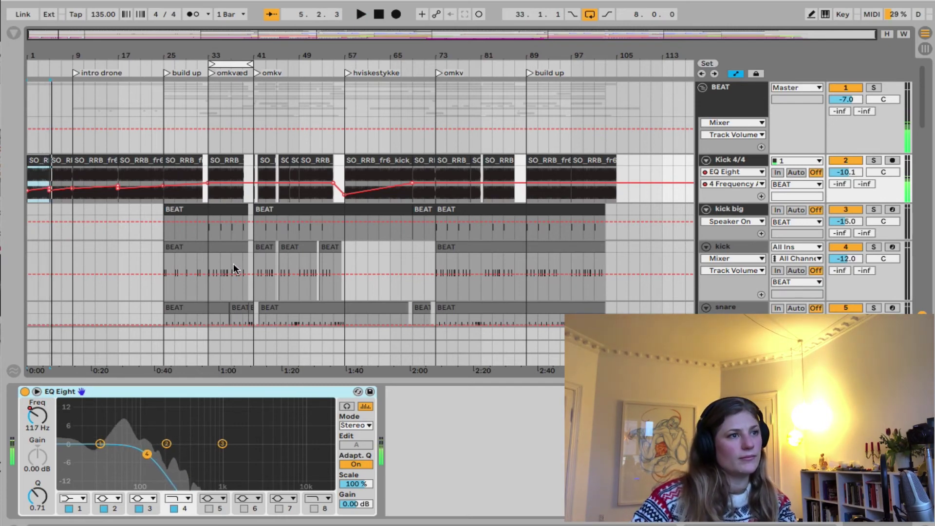
scroll(233, 267, "down", 15)
key("space")
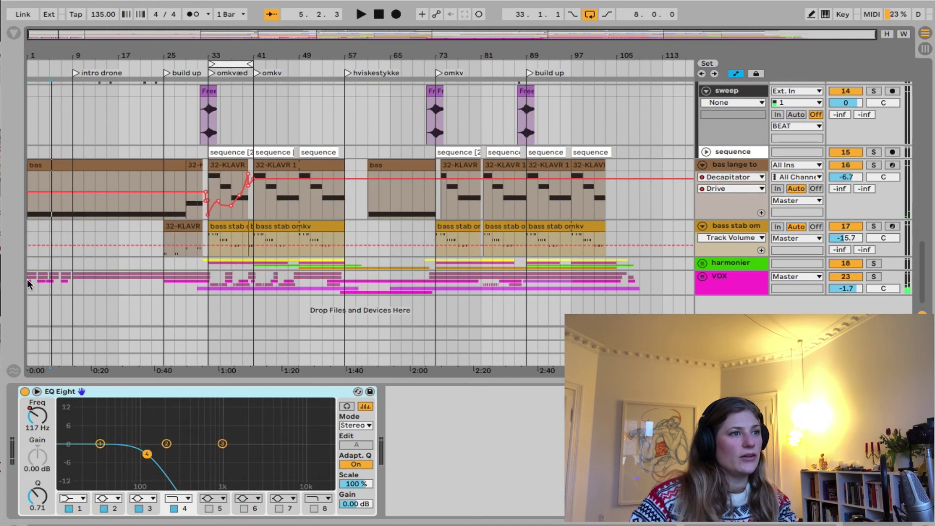
- Unfold the VOX group and show the vocal clips in the opening eight bars
left_click(704, 279)
scroll(198, 298, "down", 6)
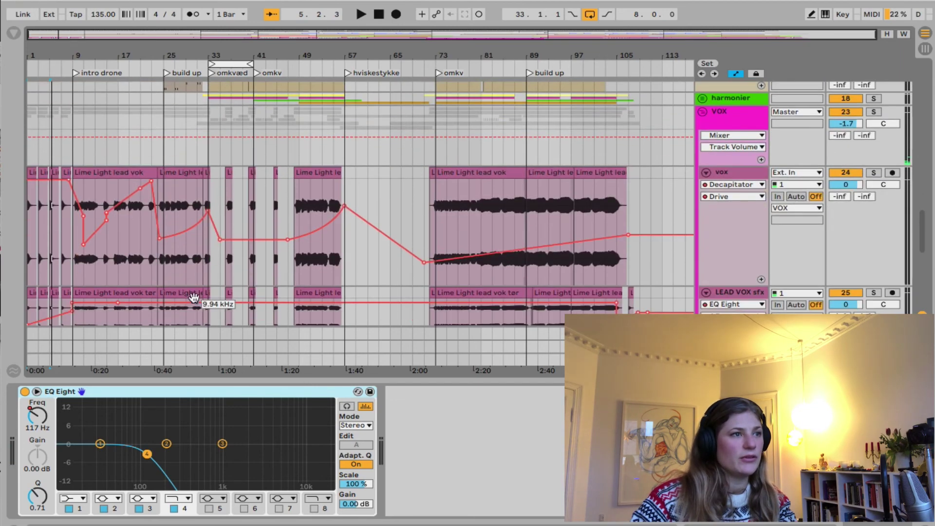
scroll(100, 267, "down", 3)
left_click(27, 211)
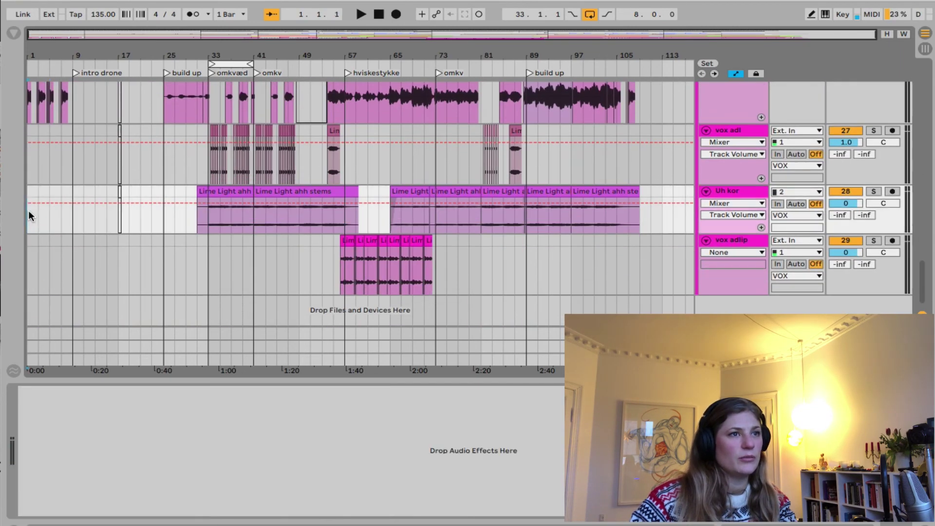
scroll(77, 216, "up", 4)
left_click_drag(37, 35, 37, 73)
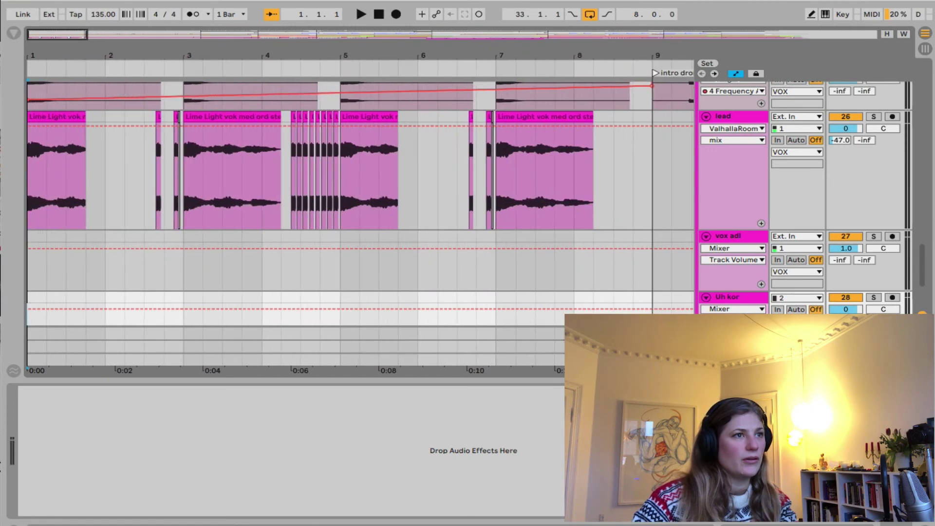
- Reduce the heights of the vox and lead tracks so the vocal layers fit together
scroll(167, 183, "up", 3)
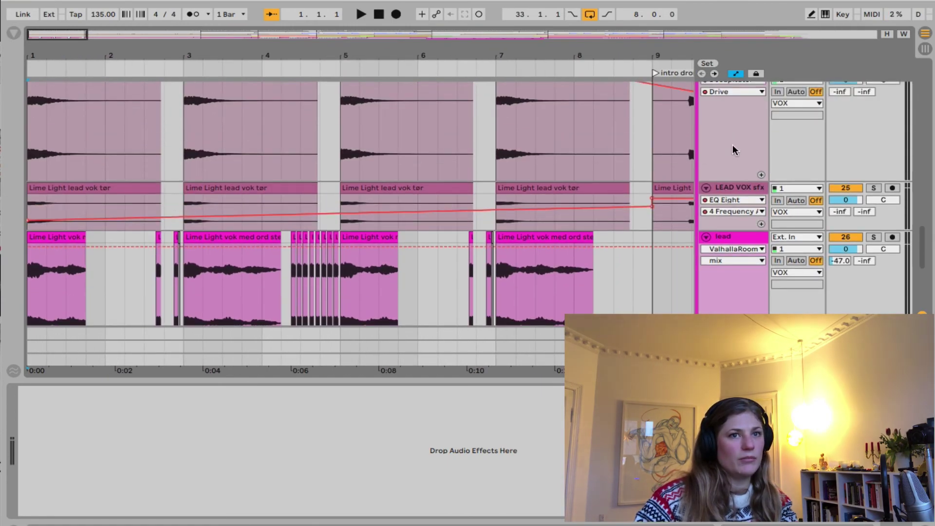
left_click(731, 180)
scroll(732, 180, "down", 2)
left_click(734, 286)
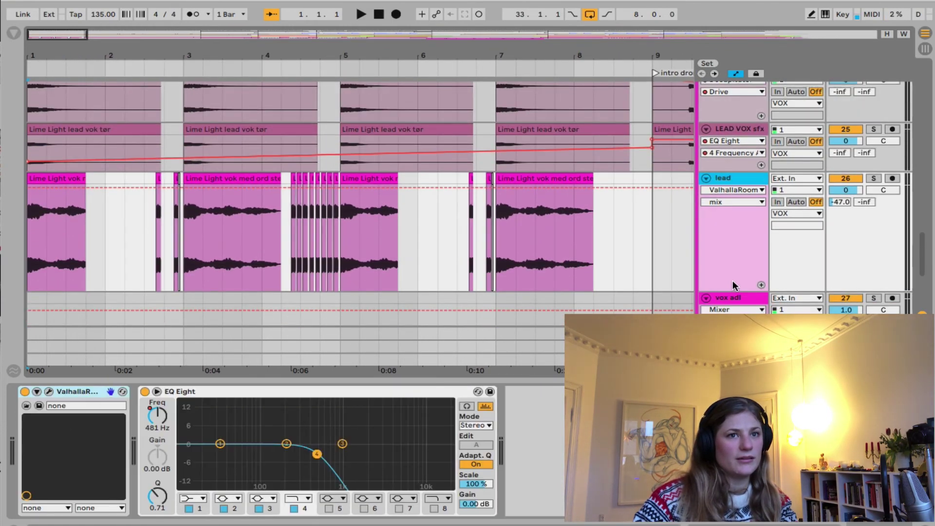
left_click_drag(729, 291, 734, 242)
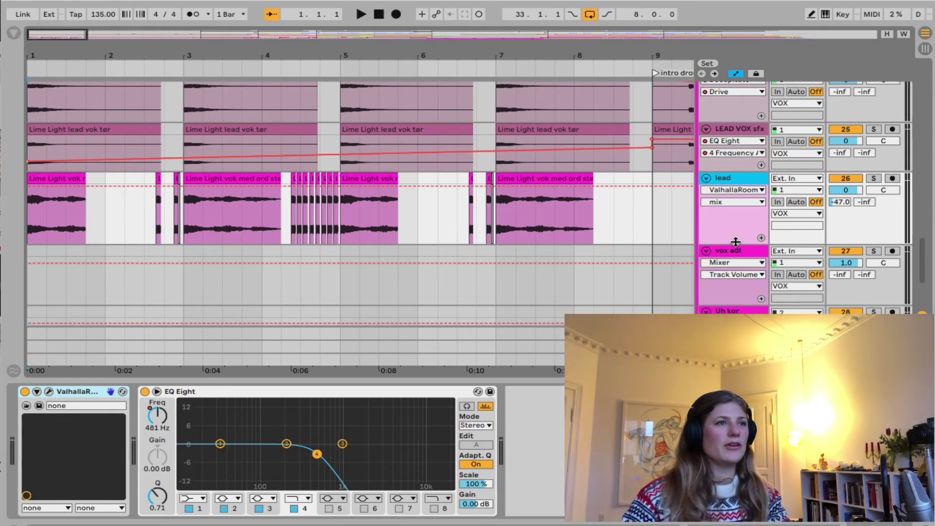
- Play the opening vocal layers from the first clip on the lead track
scroll(428, 211, "up", 3)
left_click(60, 266)
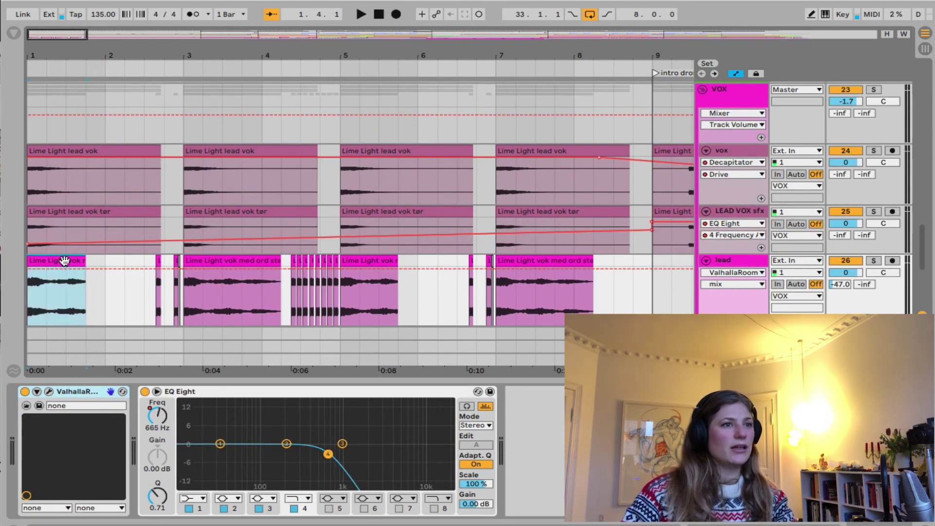
key("space")
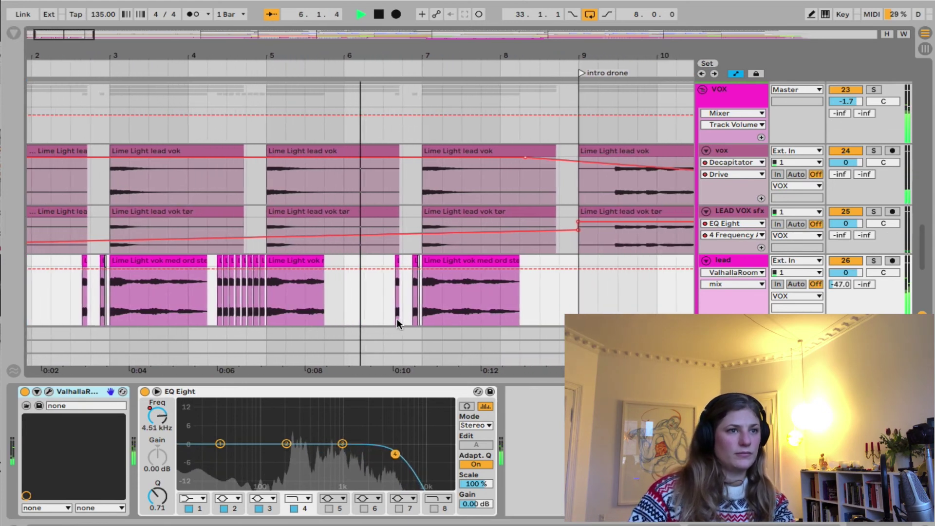
scroll(406, 317, "left", 2)
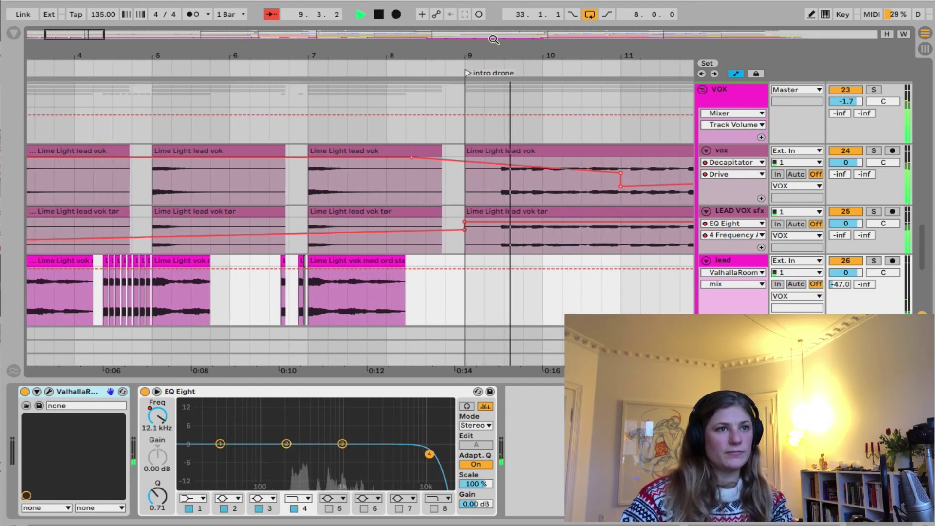
- Examine the vocal, bass, percussion and hi-hat tracks across the song during playback, and stop playback at the hi-hat track
key("minus")
key("minus")
key("minus")
key("minus")
key("minus")
key("minus")
key("minus")
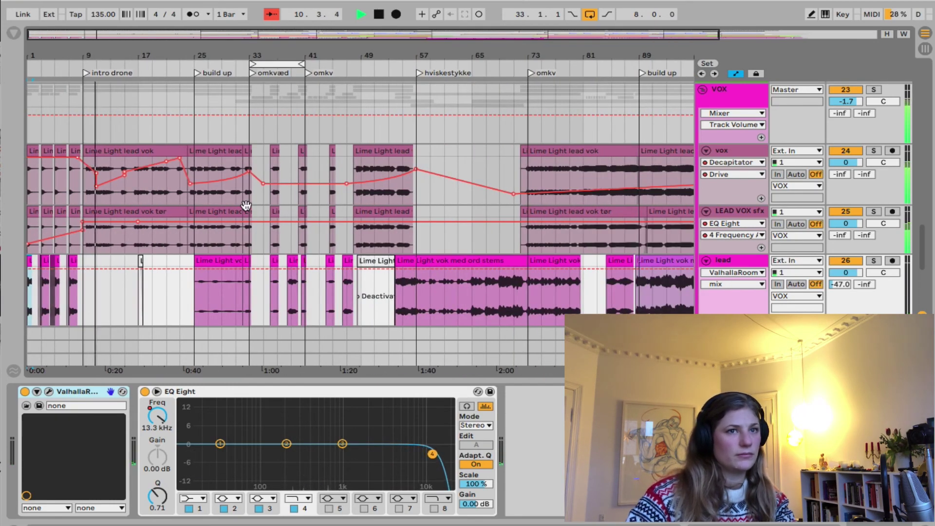
scroll(246, 205, "up", 10)
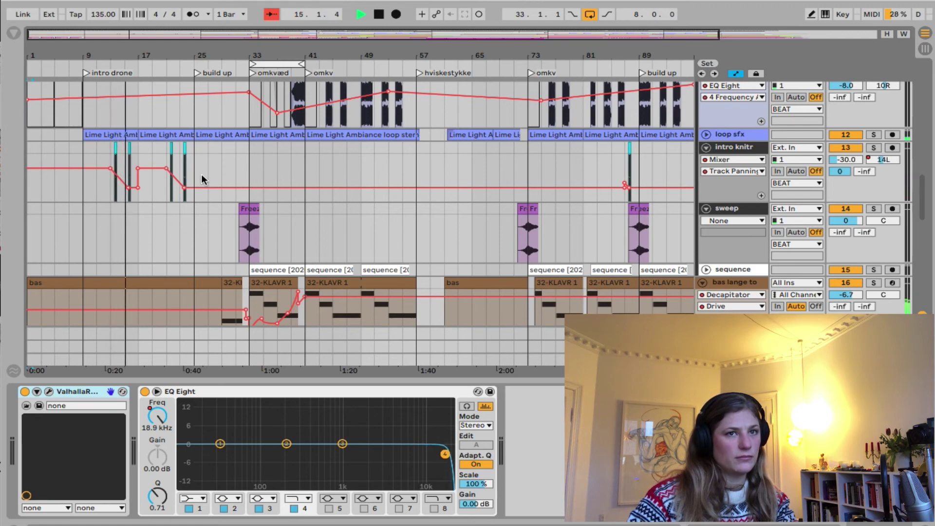
scroll(201, 174, "up", 8)
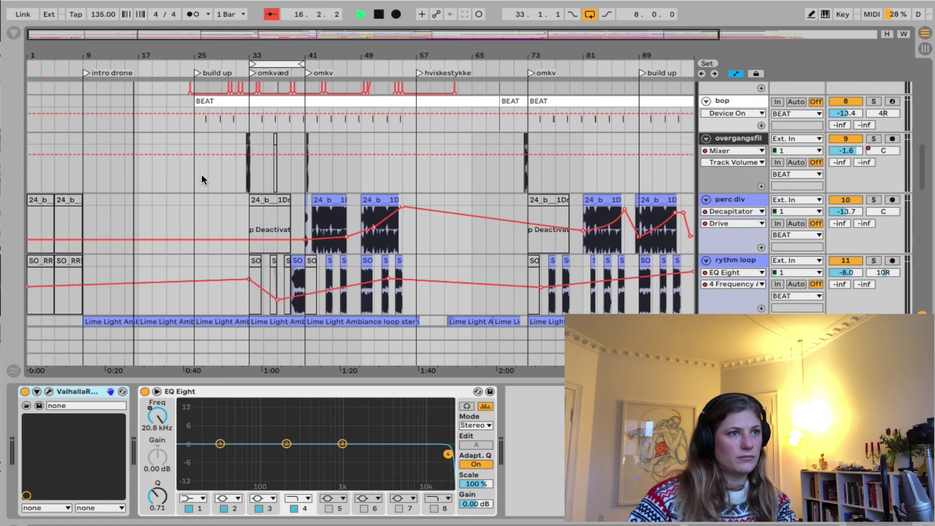
scroll(200, 174, "up", 3)
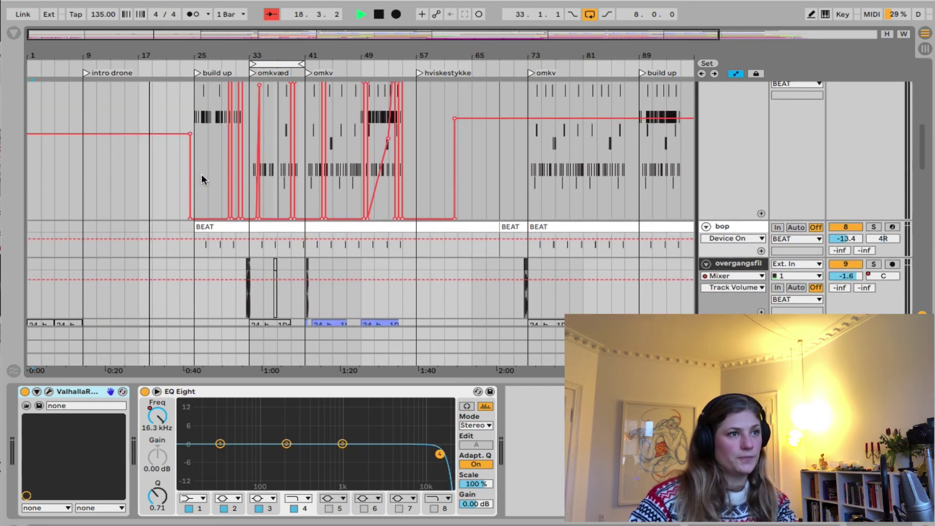
key("space")
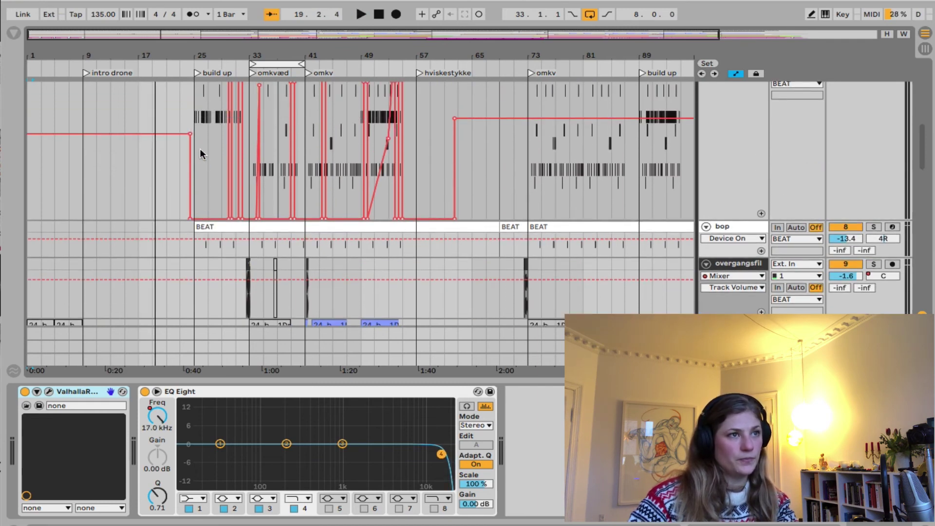
- Play the HH track from bar 29 into the omkvæd section and examine its clips and reverb automation
left_click(195, 135)
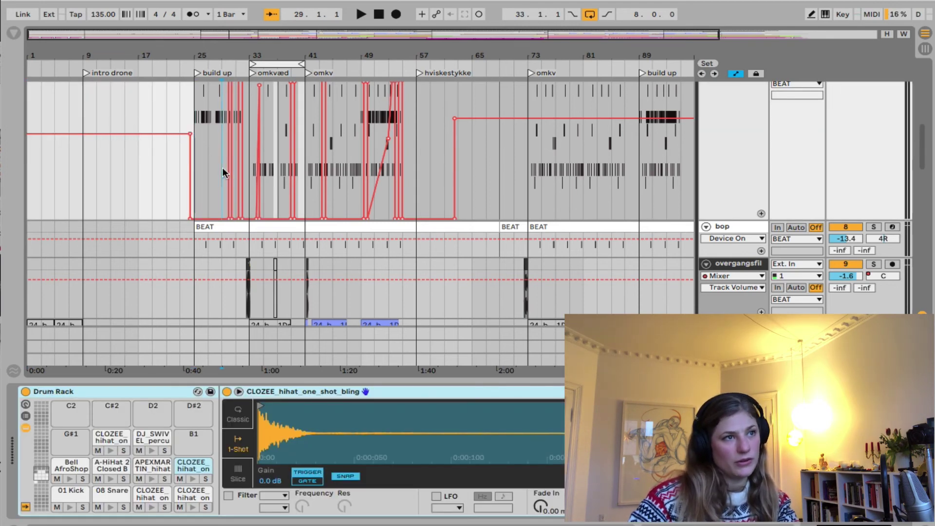
left_click(222, 167)
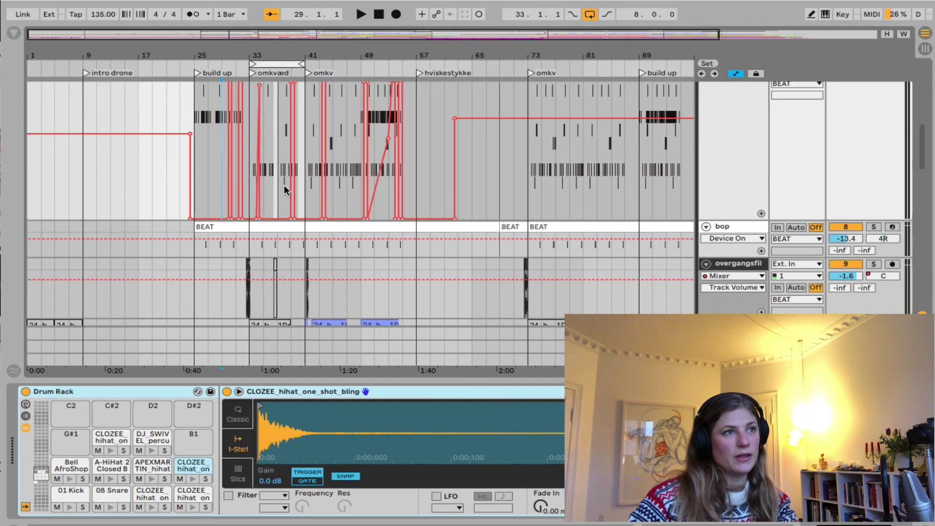
key("space")
scroll(301, 191, "up", 5)
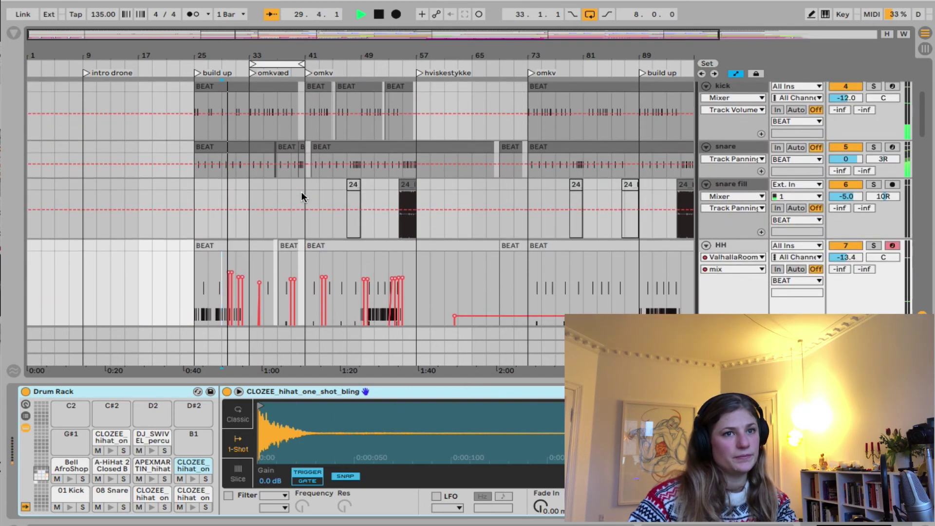
scroll(261, 187, "up", 1)
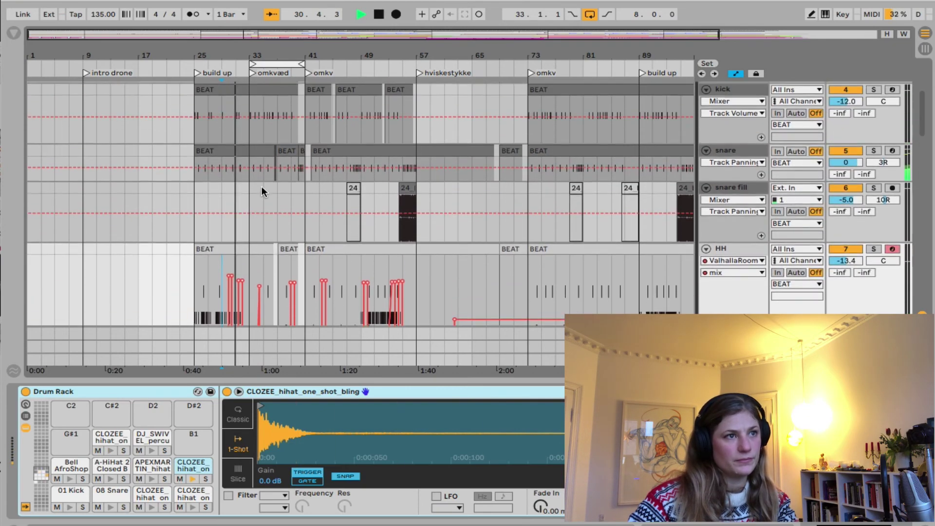
scroll(261, 188, "up", 2)
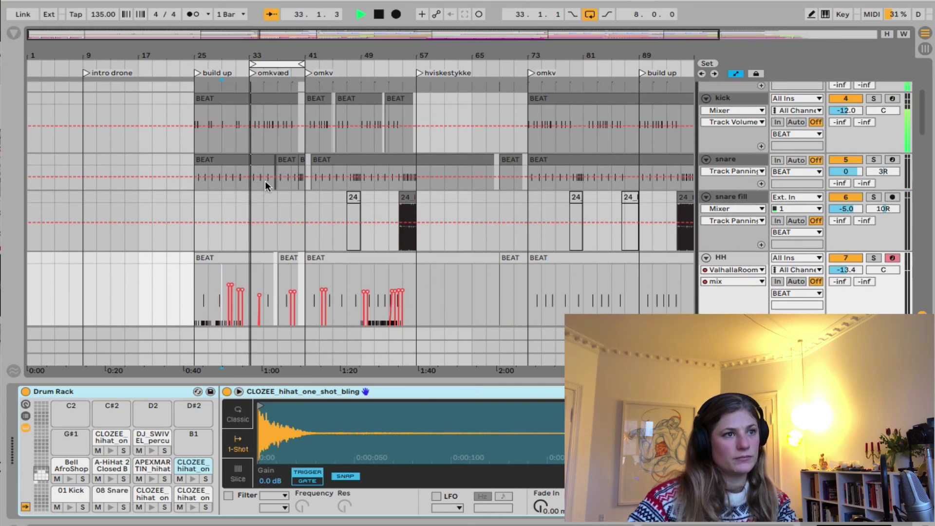
key("z")
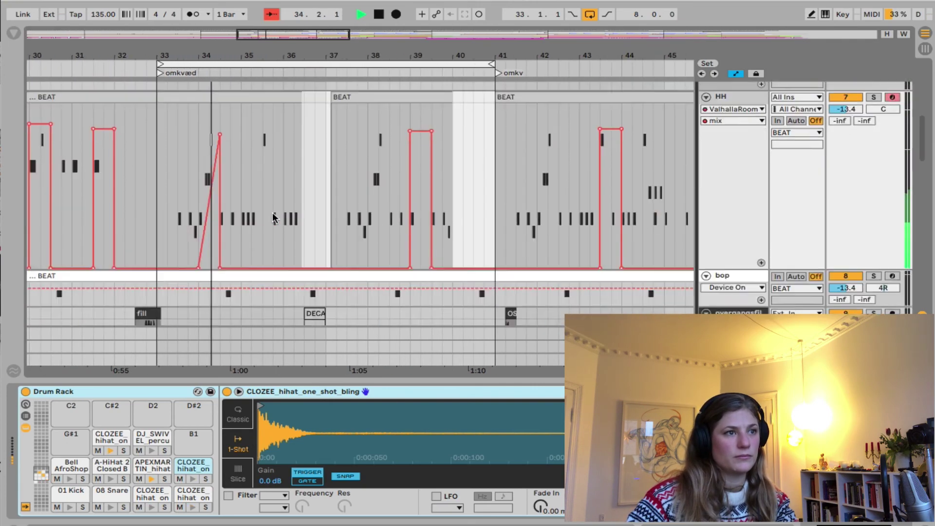
- Stop playback, set the start position to bar 33 on the Uh kor track, and look over the vocal tracks in the omkvæd section
key("x")
scroll(270, 210, "down", 6)
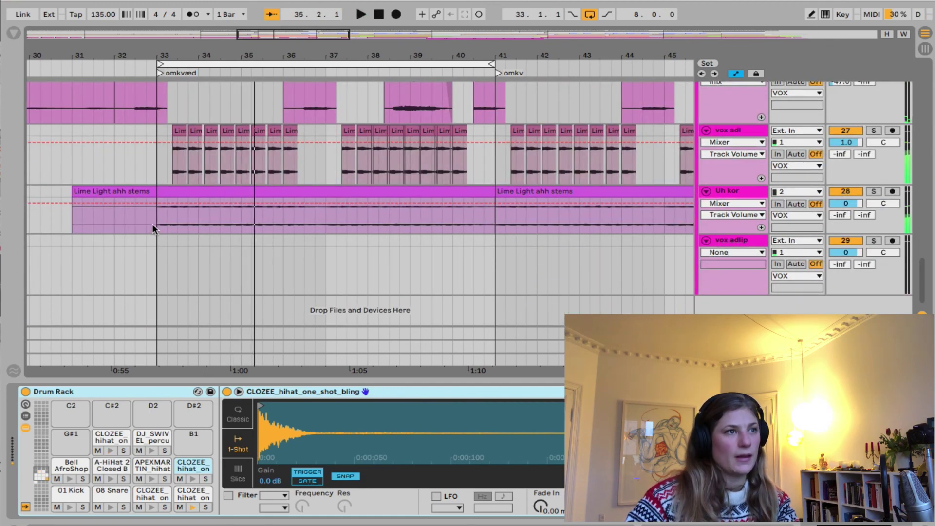
key("space")
left_click(152, 224)
scroll(189, 156, "up", 5)
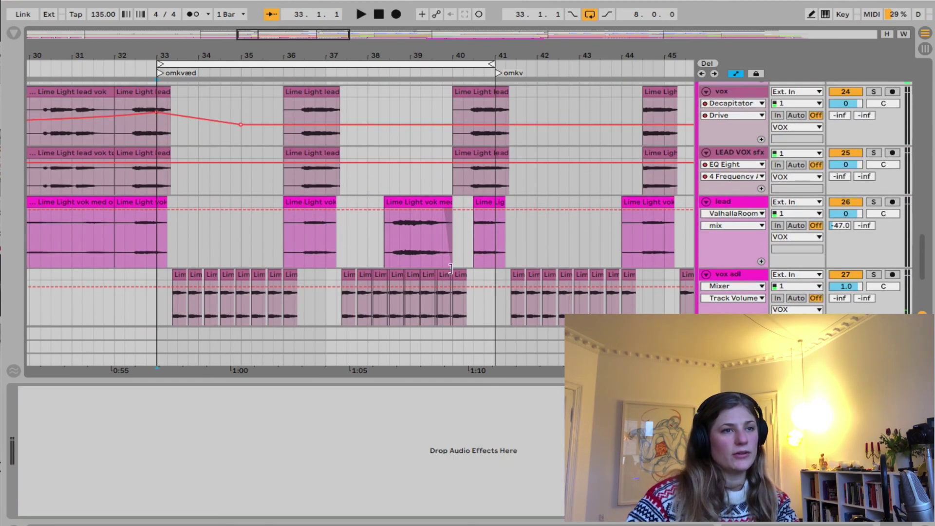
scroll(450, 265, "down", 5)
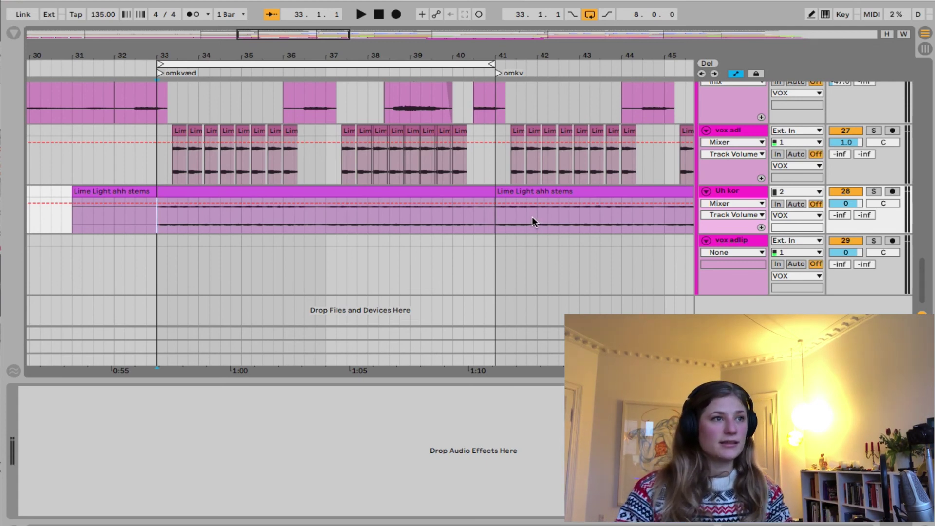
- Play the omkvæd vocal layers from bar 33 and follow the lead, vox adl and Uh kor clips, stopping near the end of bar 38
key("space")
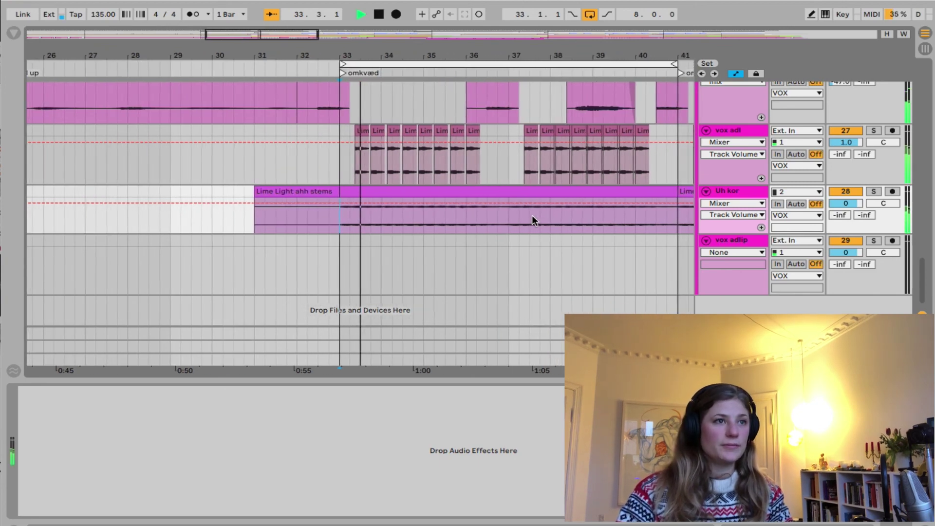
scroll(531, 216, "up", 3)
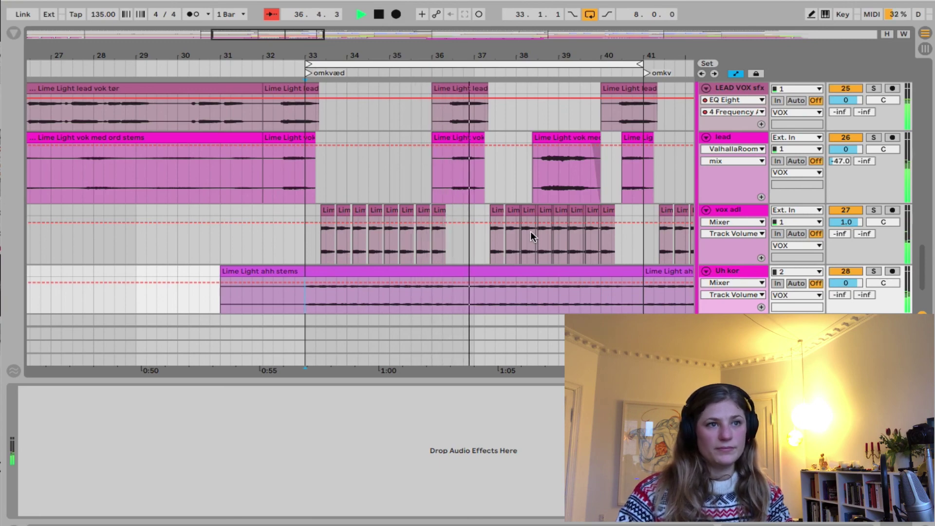
scroll(530, 231, "up", 1)
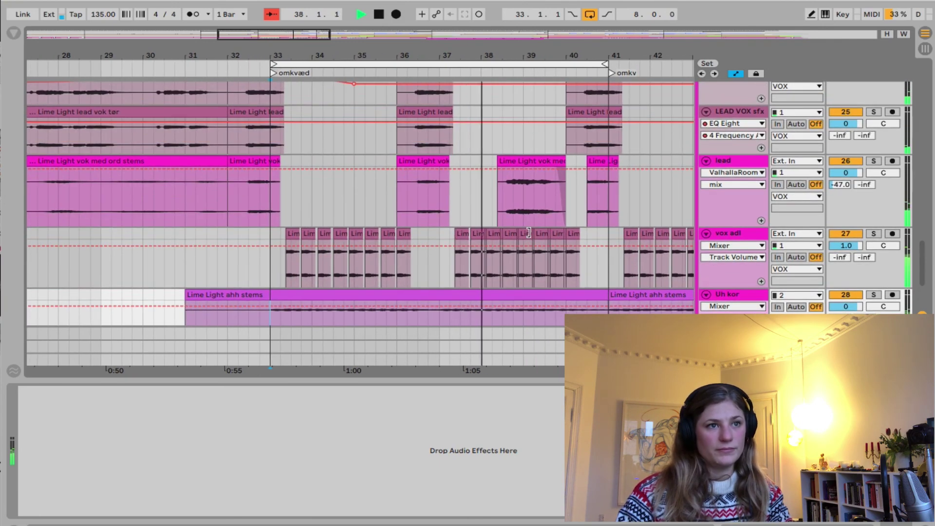
key("space")
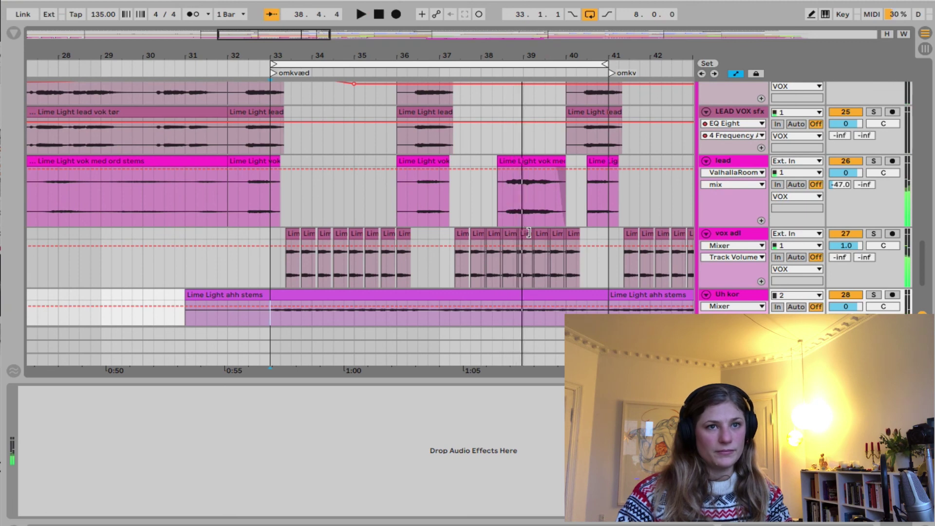
- Examine the chopped vox adl clips beneath the lead vocals, and show the whole song's arrangement with the device view hidden
left_click(325, 244)
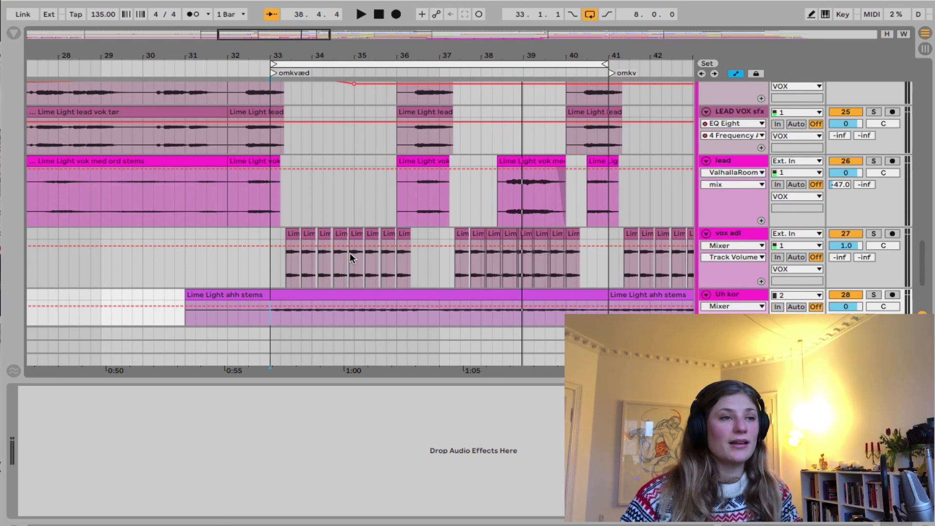
scroll(354, 242, "up", 3)
left_click(354, 242)
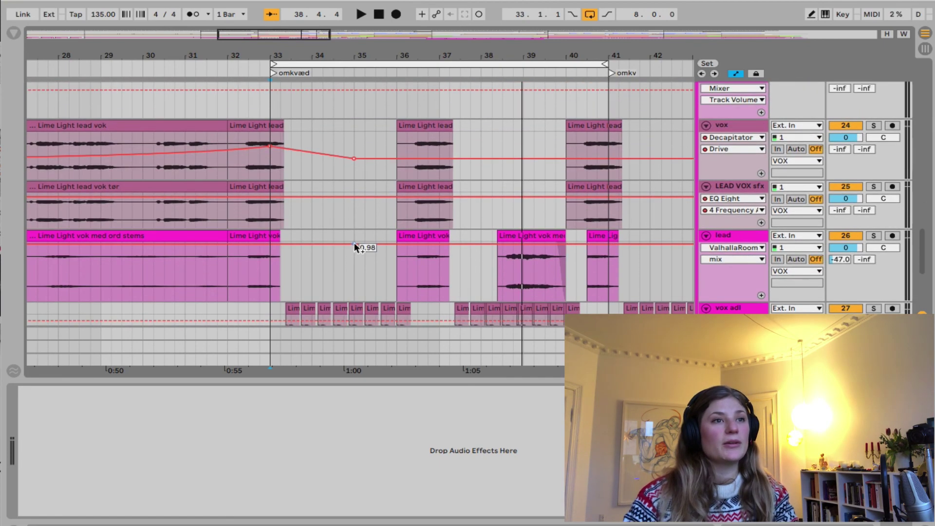
scroll(354, 243, "down", 3)
scroll(354, 242, "up", 2)
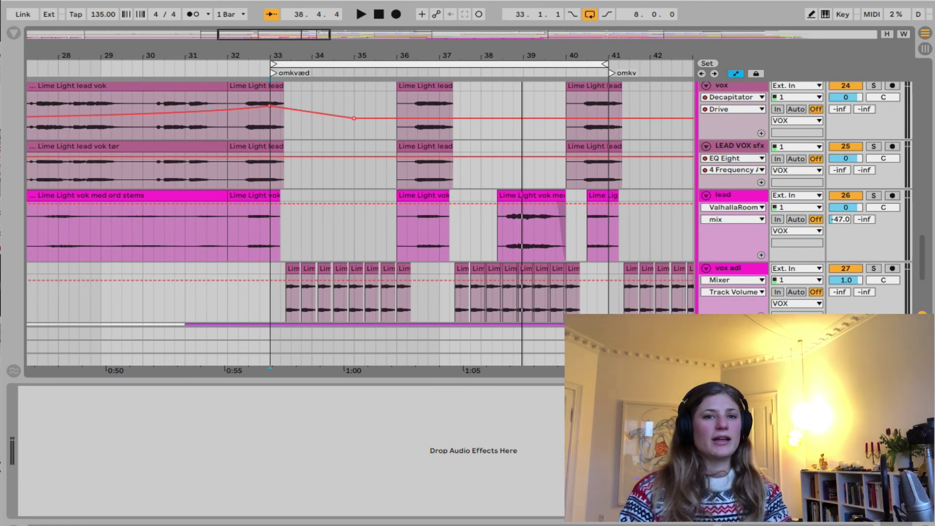
key("ctrl+alt+l")
left_click_drag(439, 38, 440, 19)
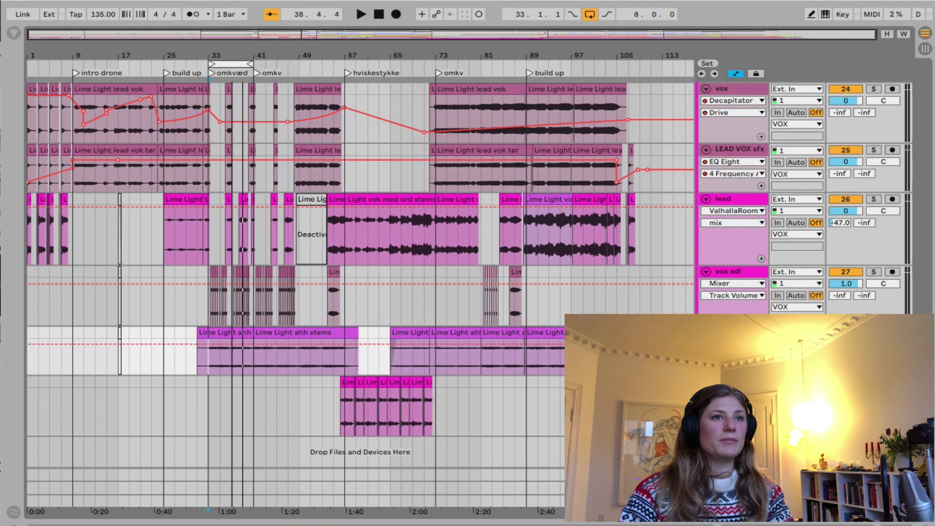